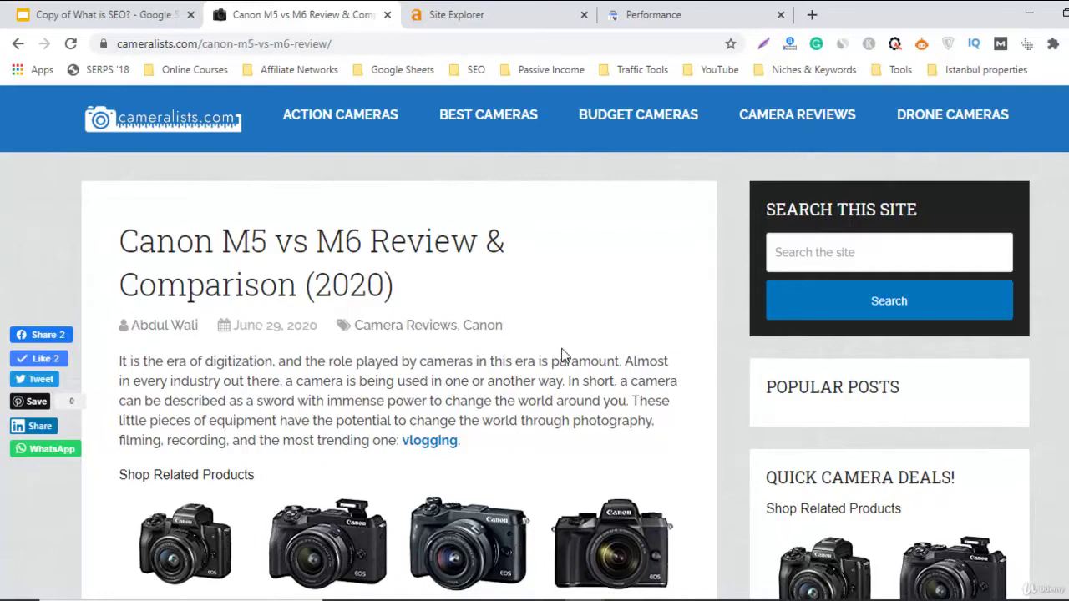
# - Copy the article title 'Canon M5 vs M6 Review' from the cameralists.com article page
pyautogui.click(458, 13)
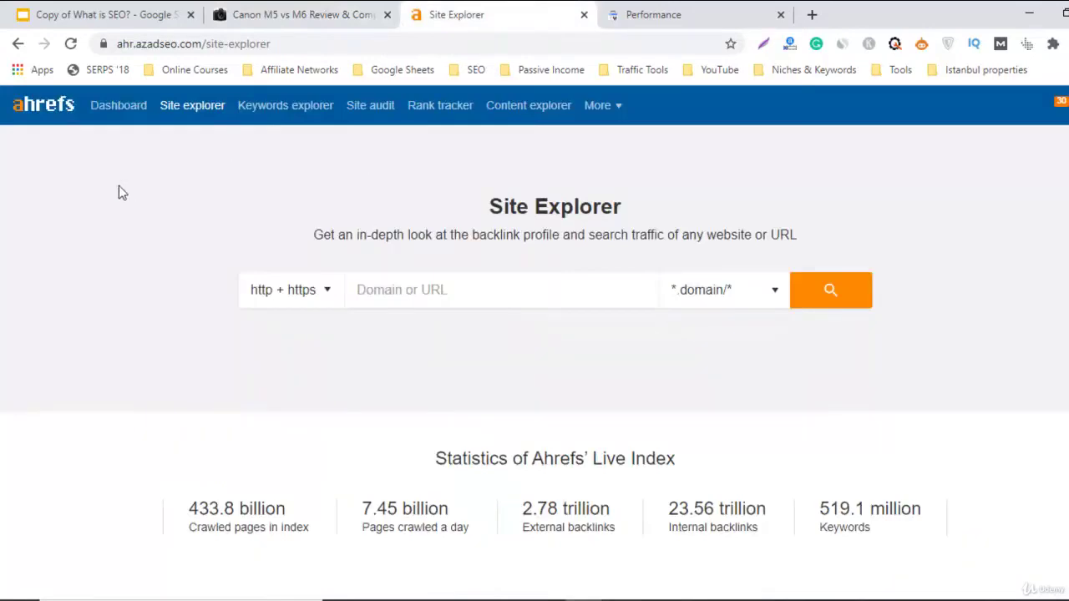
pyautogui.click(618, 13)
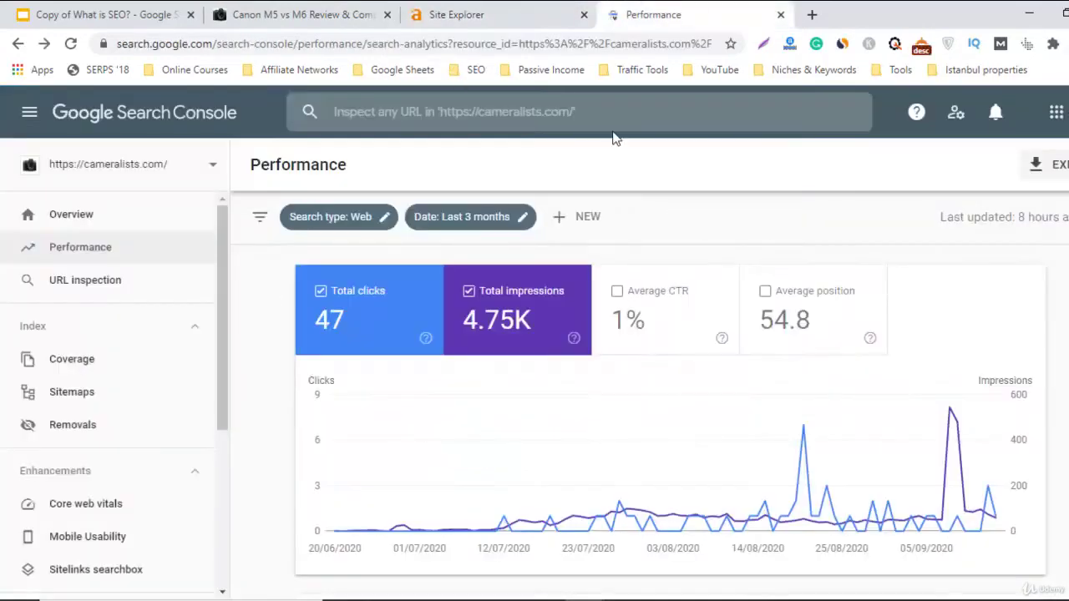
pyautogui.click(302, 10)
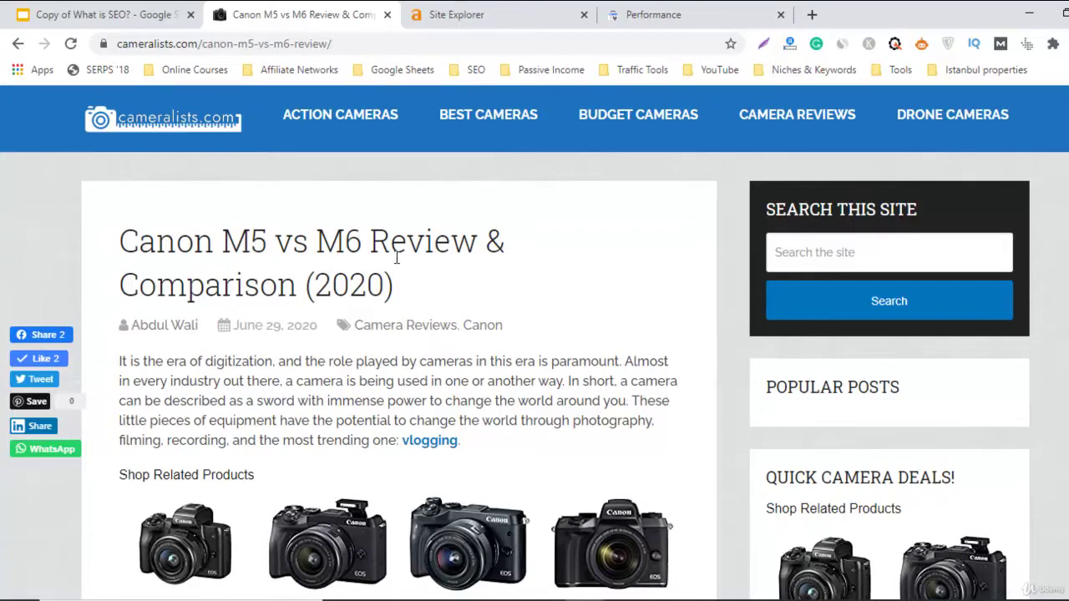
pyautogui.moveTo(480, 240); pyautogui.dragTo(123, 242)
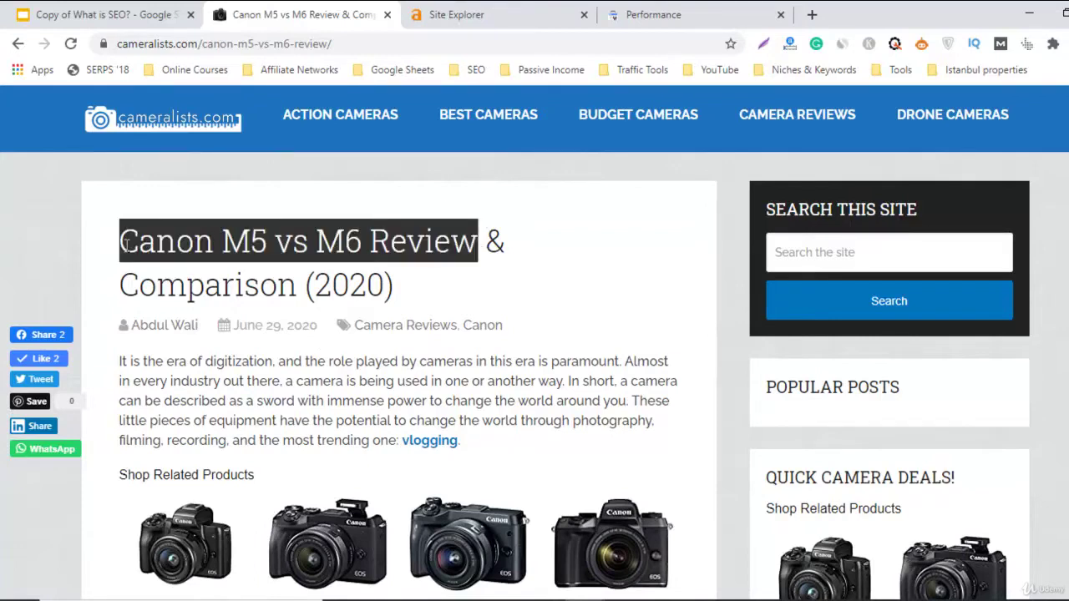
pyautogui.rightClick(190, 242)
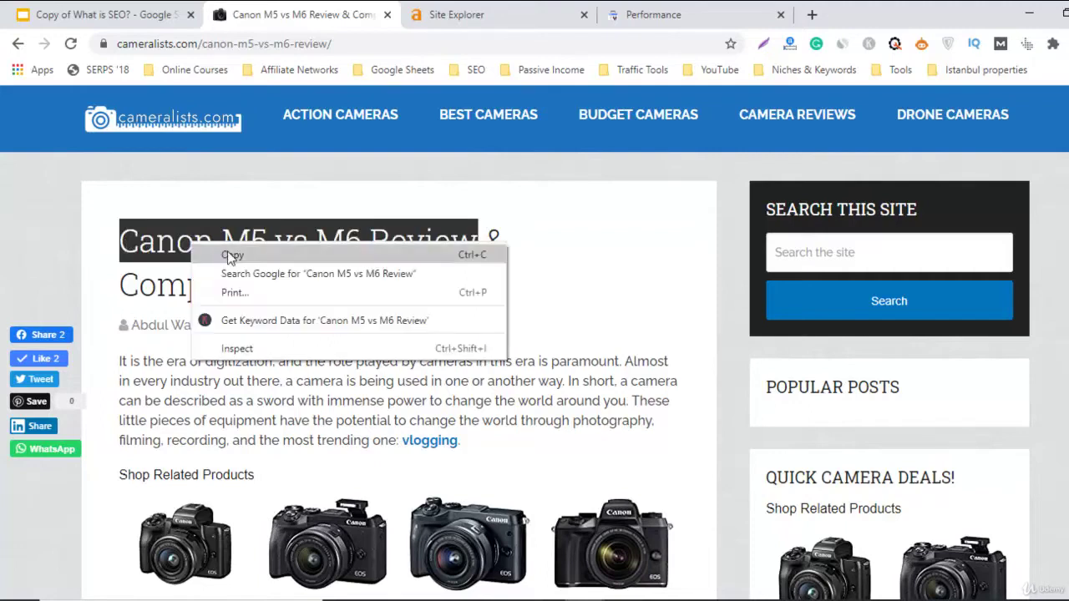
pyautogui.click(229, 253)
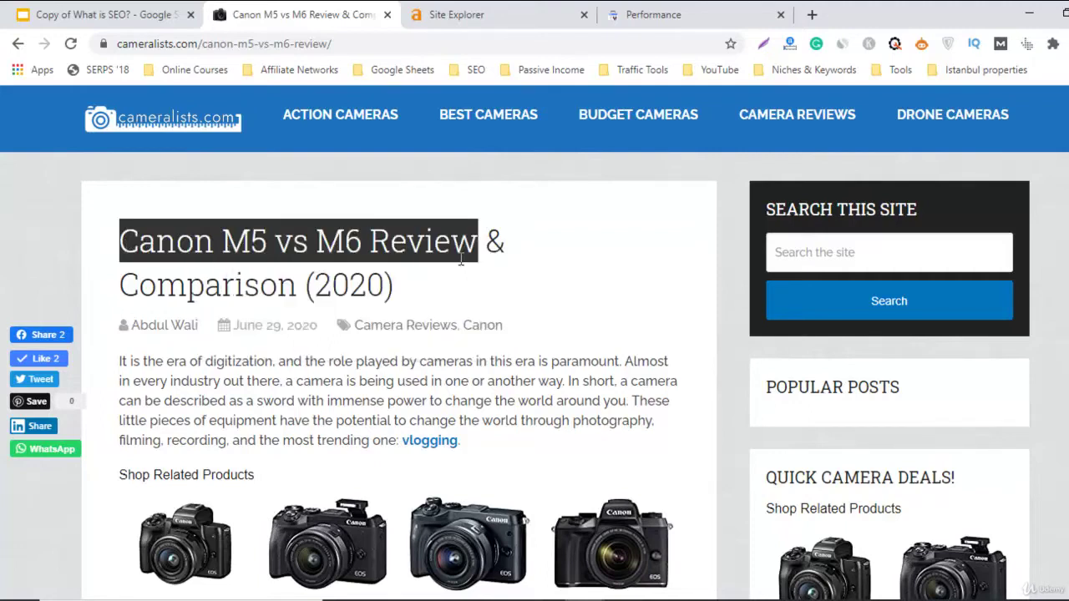
# - Copy the Canon M5 vs M6 article's full web address from the address bar
pyautogui.click(527, 10)
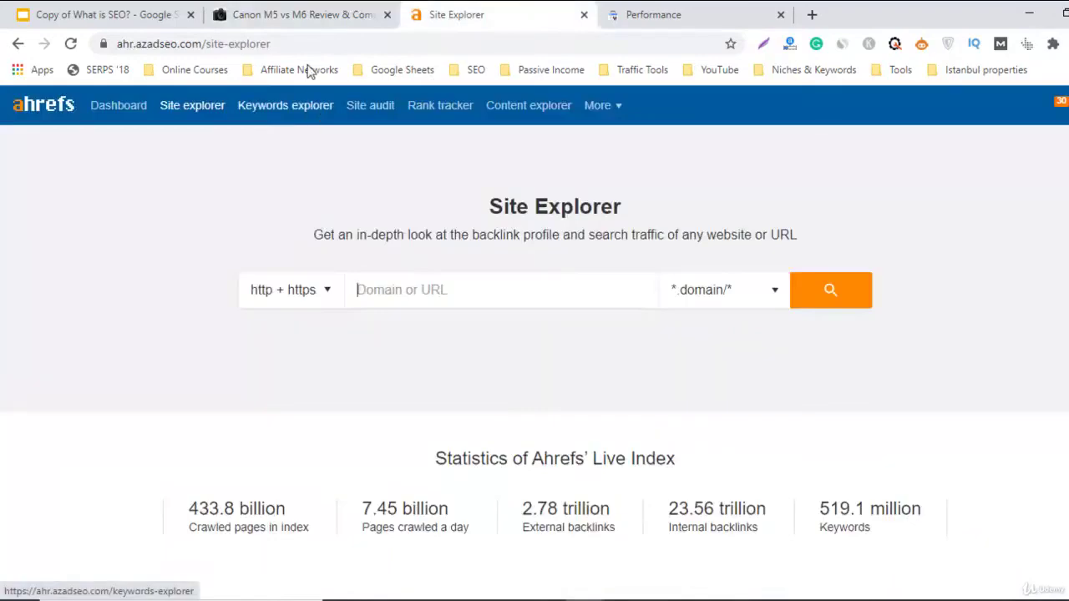
pyautogui.click(308, 14)
pyautogui.click(285, 49)
pyautogui.rightClick(284, 50)
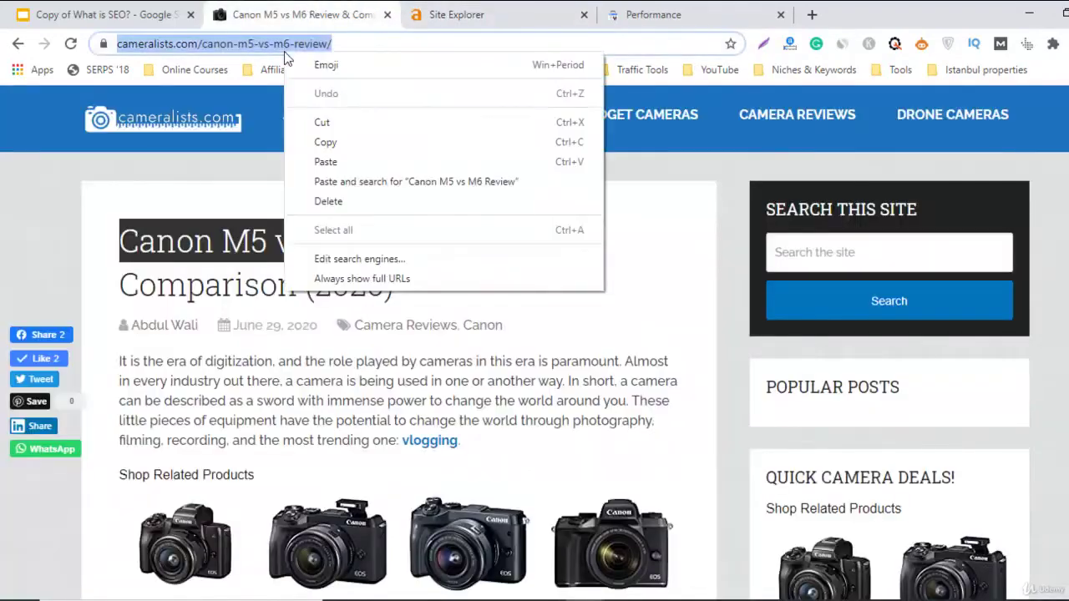
pyautogui.click(325, 142)
# - Paste the article URL into Site Explorer, set the scope to Prefix, and run the analysis
pyautogui.click(458, 14)
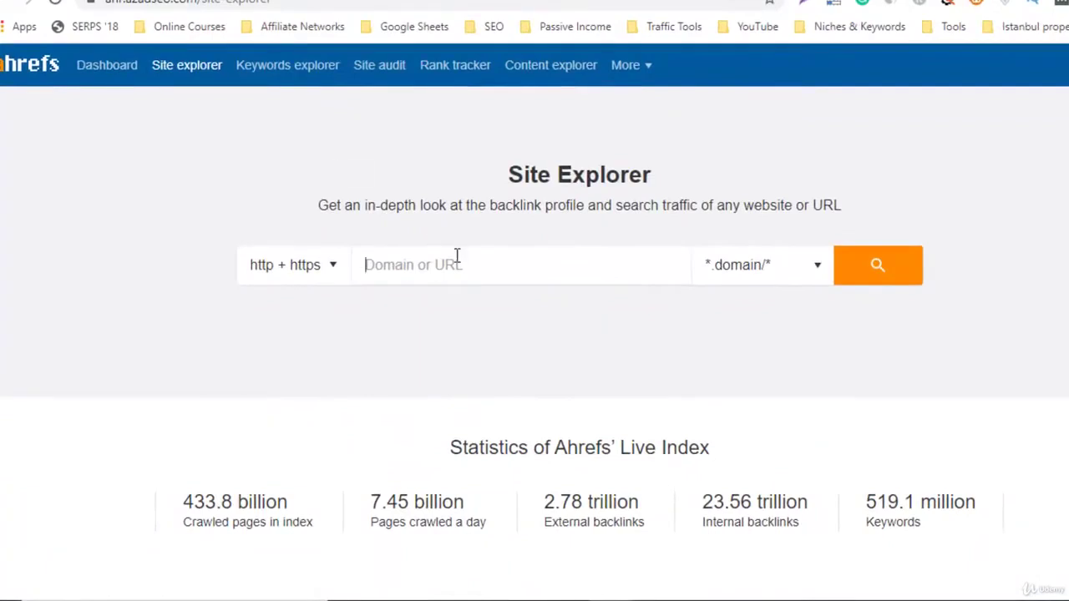
pyautogui.rightClick(457, 259)
pyautogui.click(531, 393)
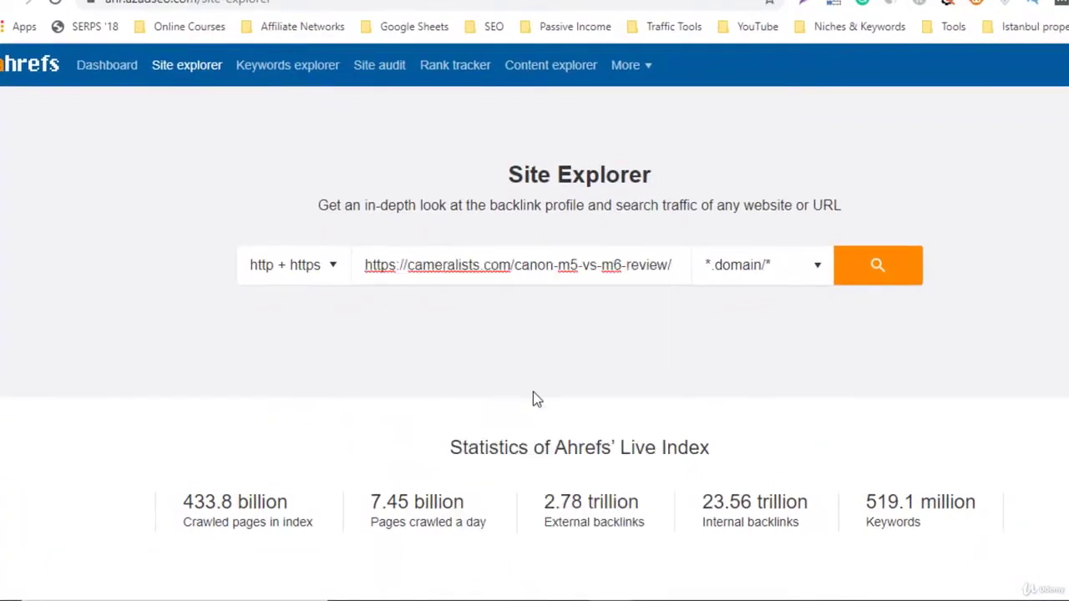
pyautogui.click(777, 276)
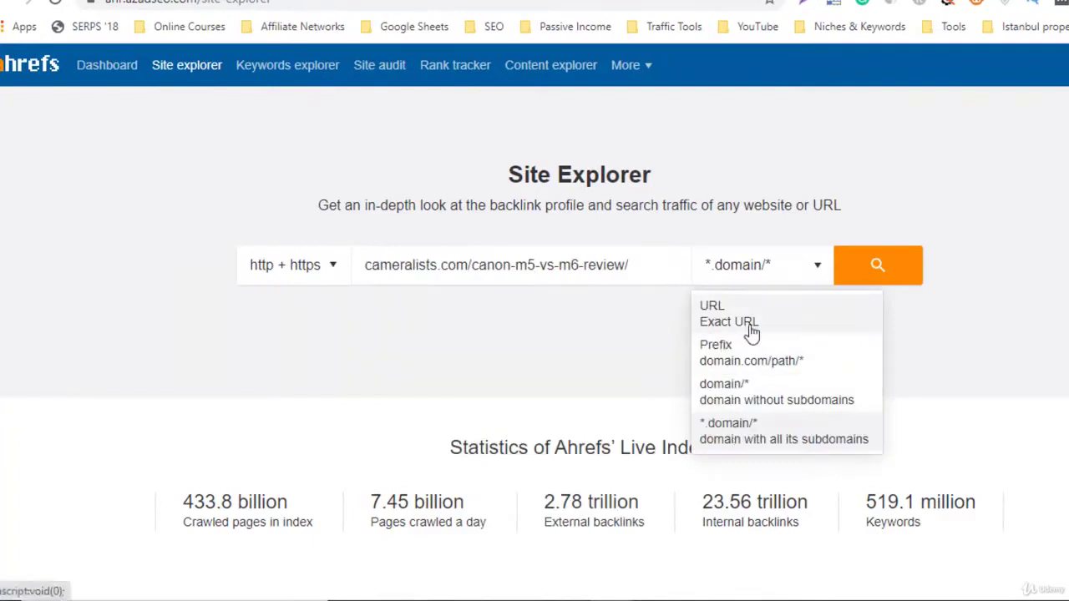
pyautogui.click(768, 349)
pyautogui.click(887, 278)
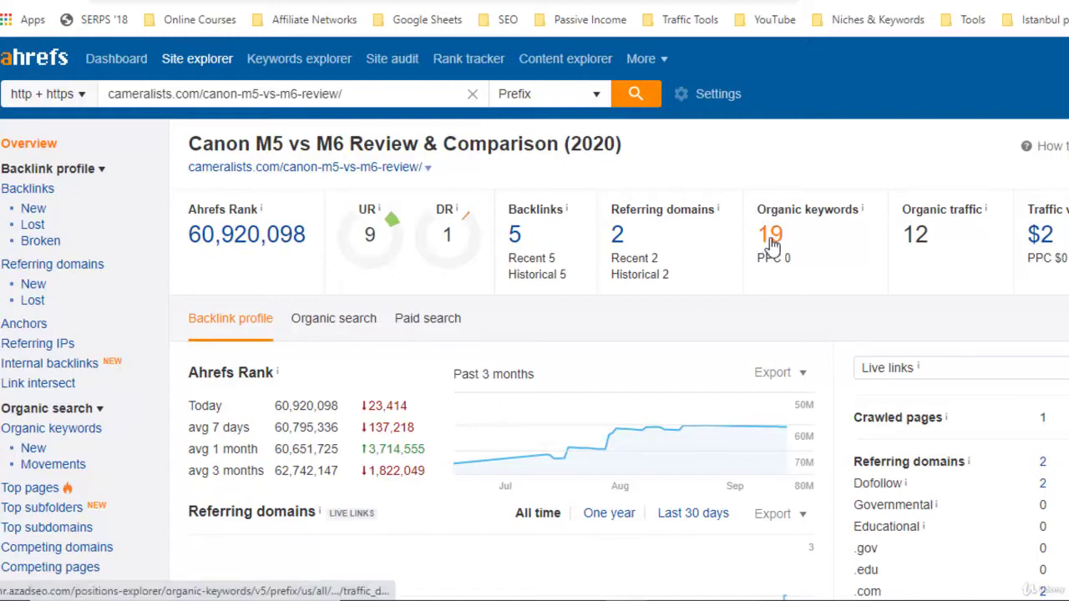
# - Highlight the review page's organic traffic value of 12 on the overview, then clear the highlight
pyautogui.moveTo(933, 245); pyautogui.dragTo(910, 236)
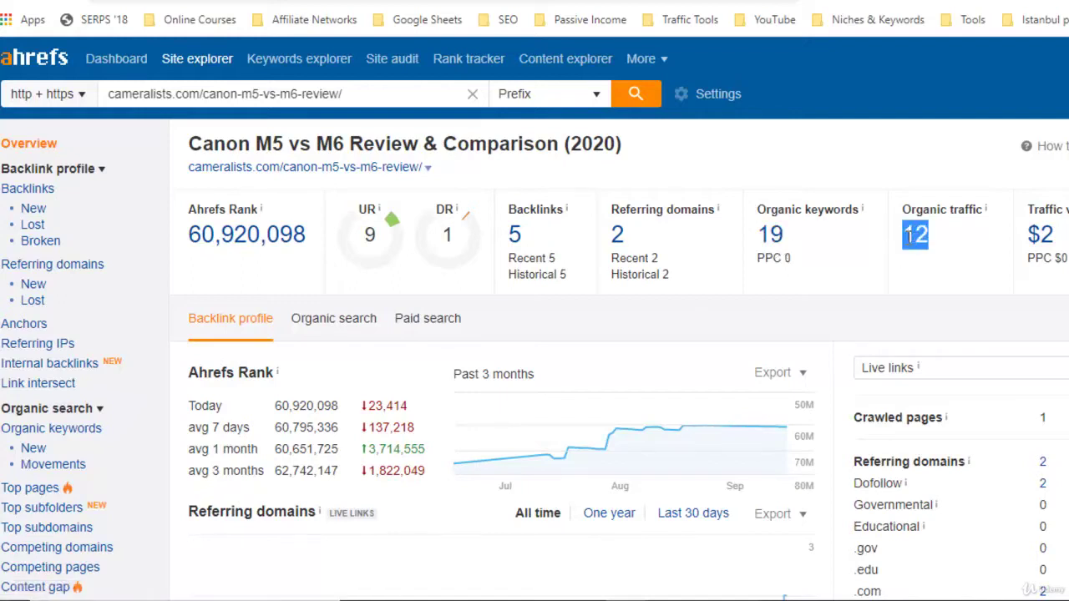
pyautogui.click(891, 278)
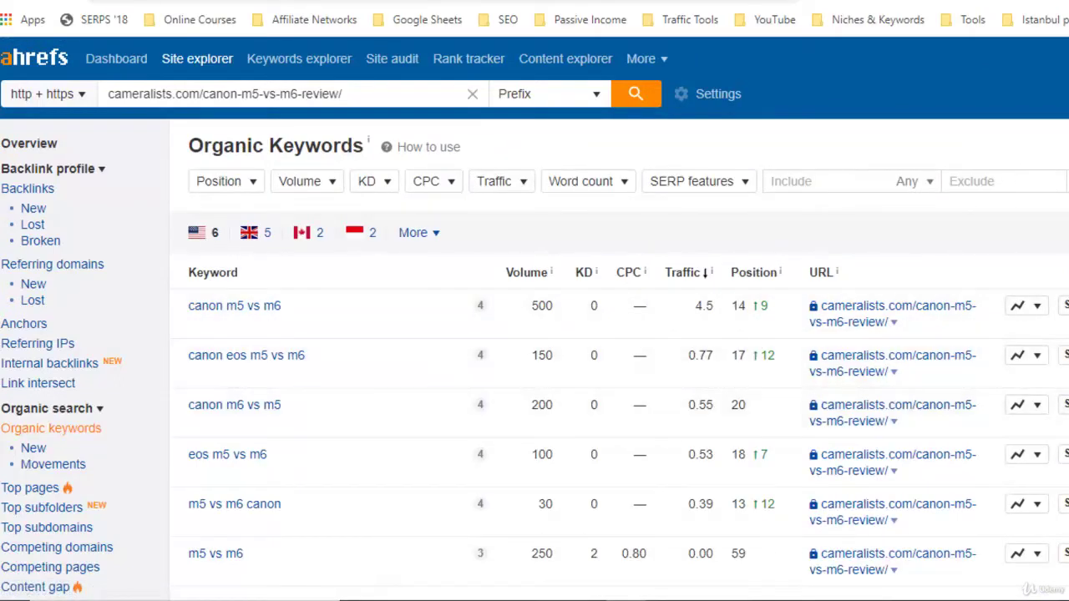
# - Scan the Organic Keywords report, led by 'canon m5 vs m6' at position 14, then leave Ahrefs
pyautogui.scroll(-2, 775, 317)
pyautogui.scroll(2, 775, 317)
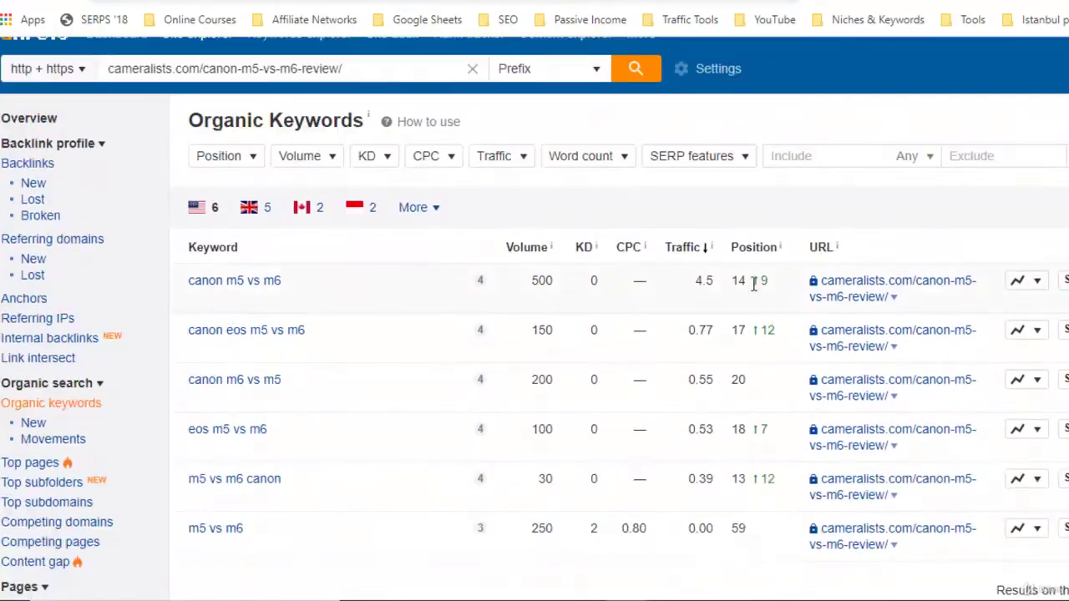
pyautogui.scroll(1, 887, 276)
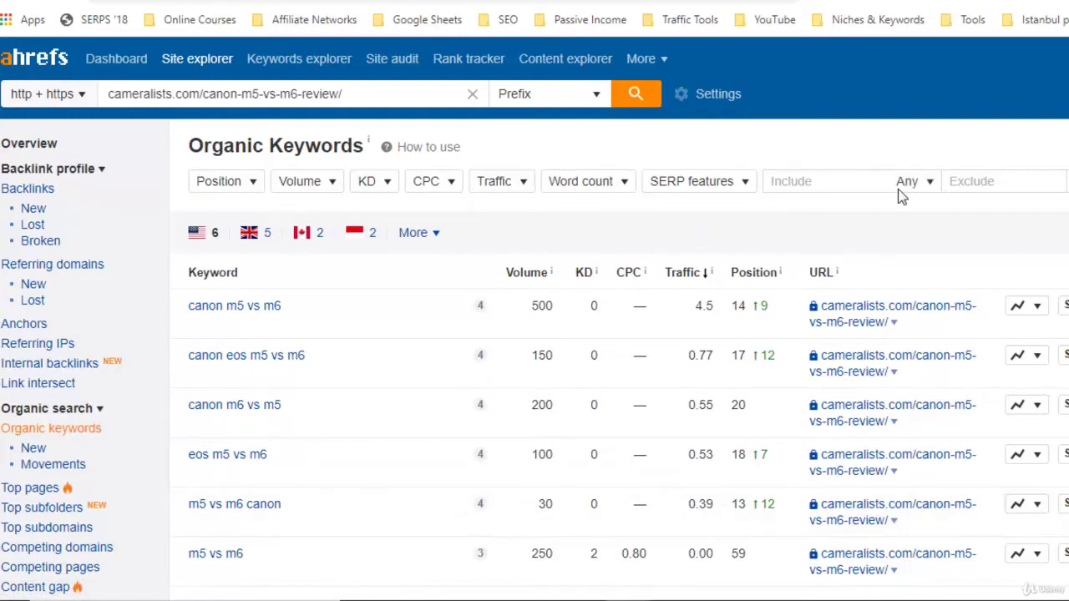
pyautogui.hotkey('ctrl', 'Tab')
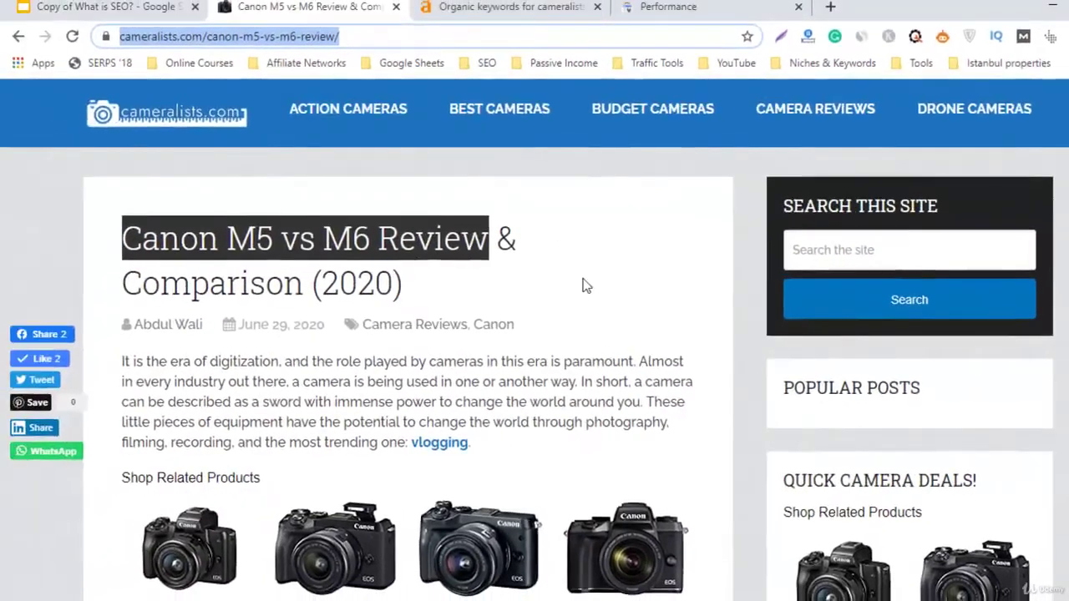
# - Deselect the text, skim the article, and bring up cameralists.com's Search Console Performance report
pyautogui.click(585, 286)
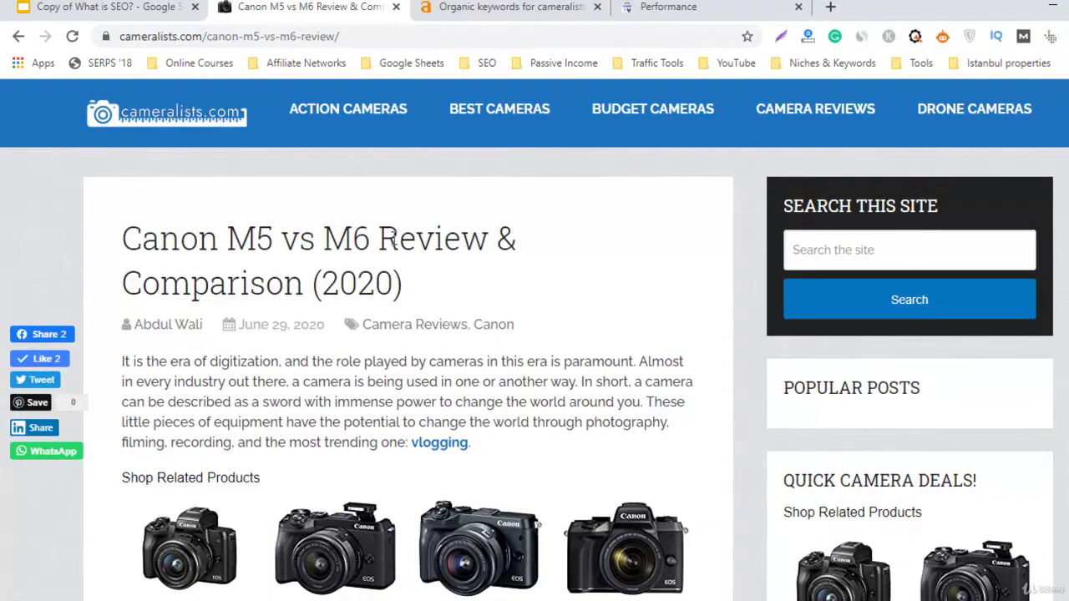
pyautogui.scroll(-15, 409, 376)
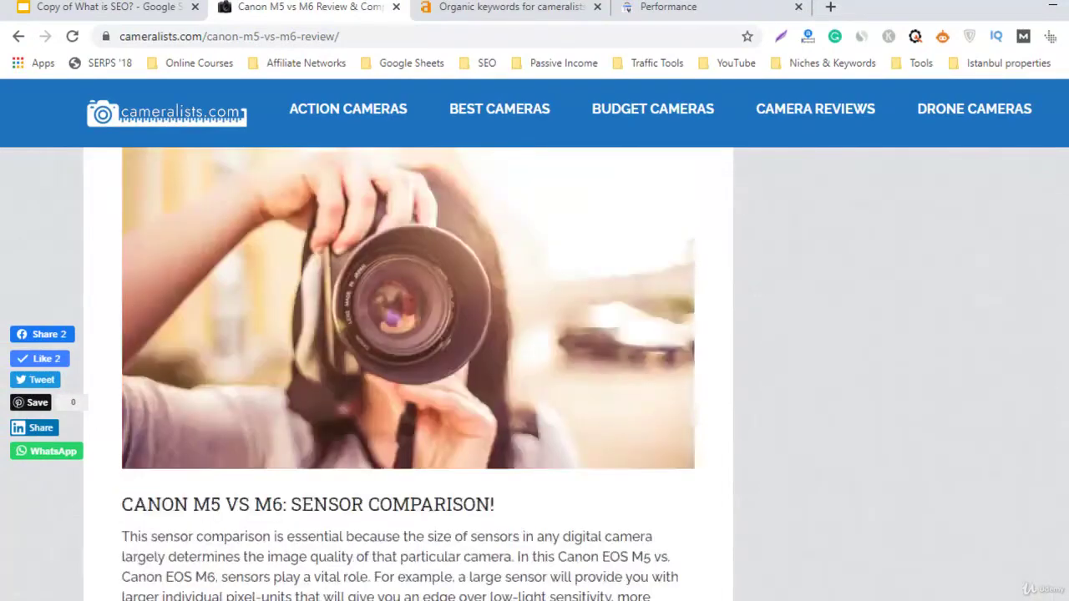
pyautogui.scroll(15, 409, 376)
pyautogui.click(727, 4)
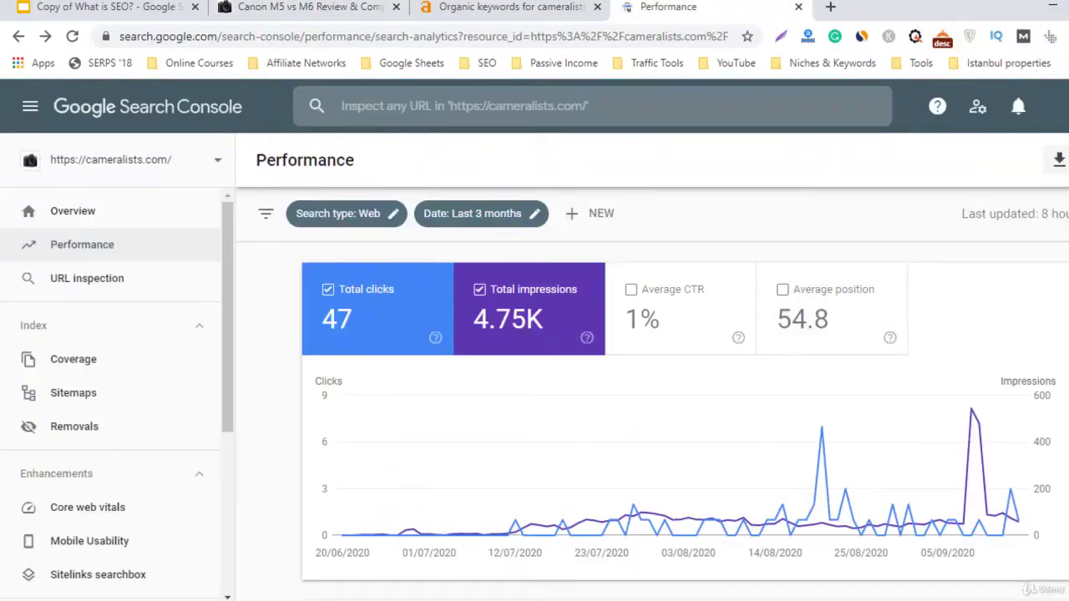
pyautogui.scroll(-6, 685, 418)
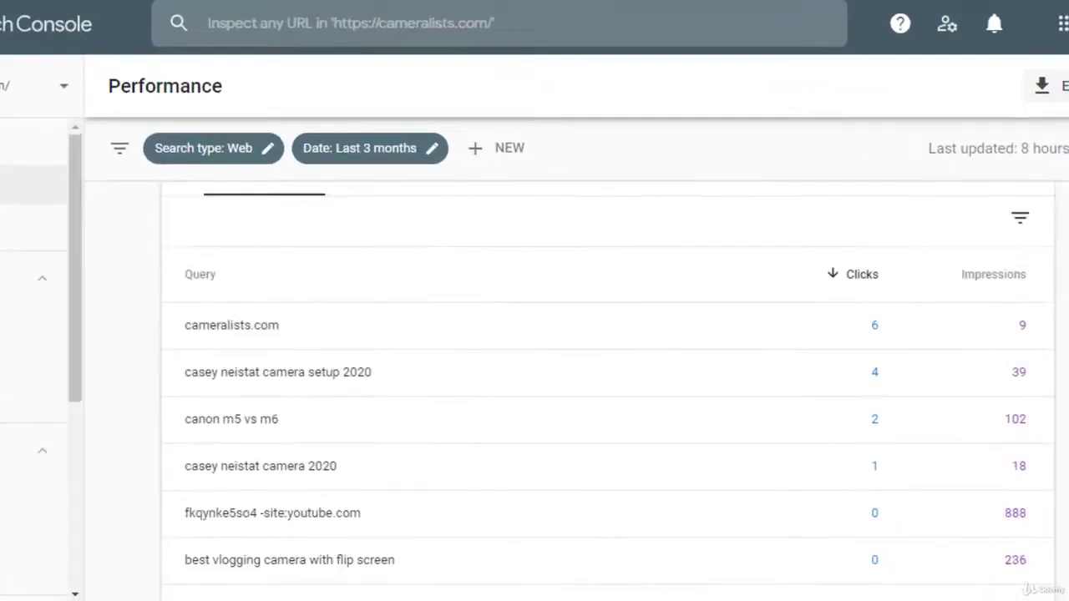
pyautogui.scroll(2, 560, 376)
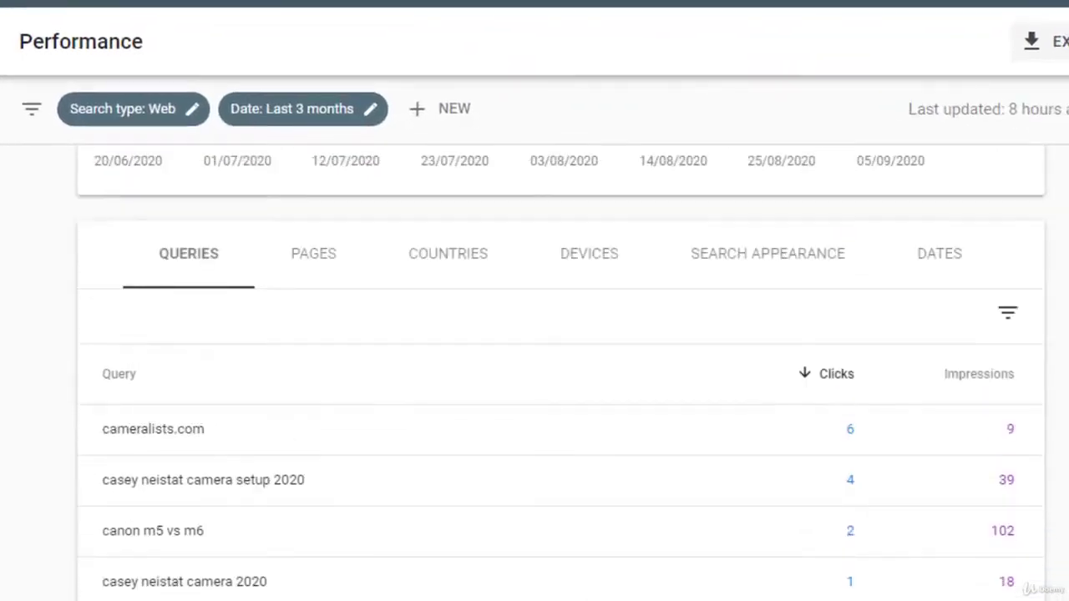
pyautogui.scroll(-5, 559, 376)
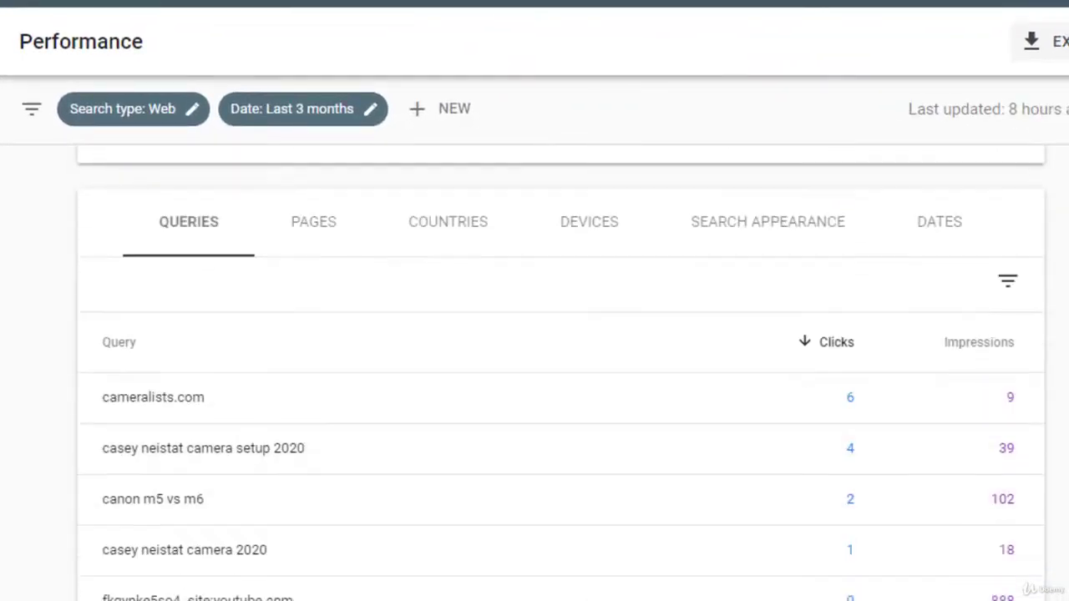
pyautogui.scroll(-1, 560, 376)
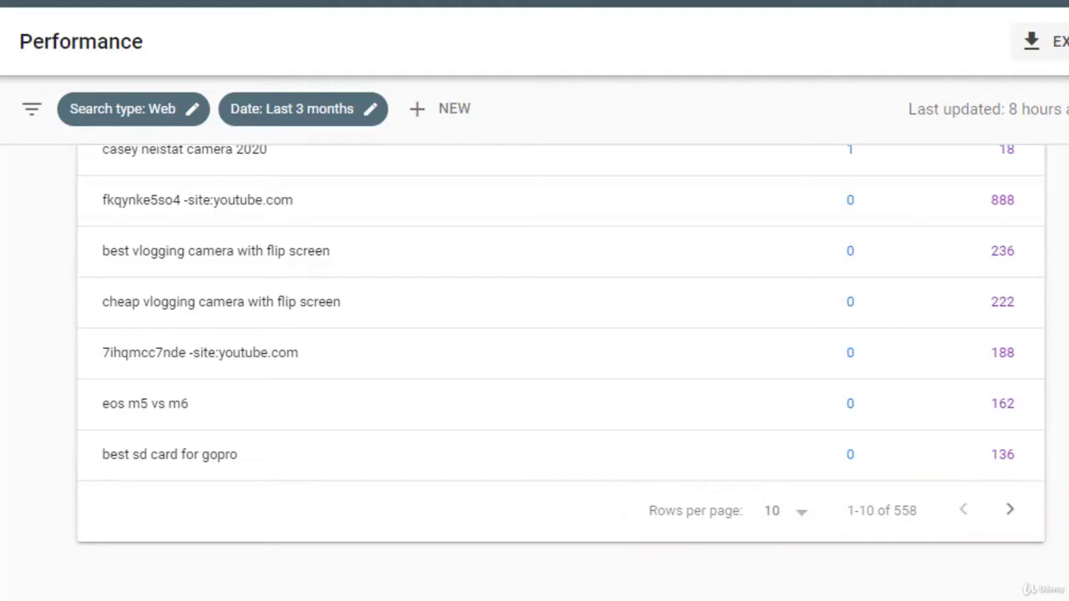
pyautogui.scroll(10, 560, 334)
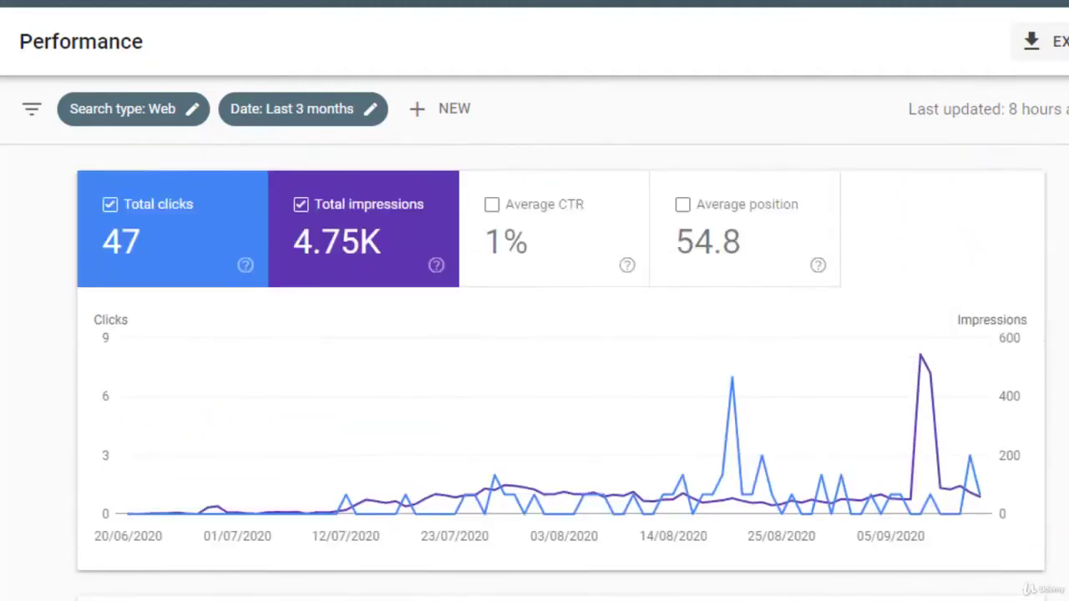
# - Show average position and sort queries ascending by position, revealing 'canon m5 vs m6' at 16.2
pyautogui.click(740, 262)
pyautogui.scroll(-1, 740, 262)
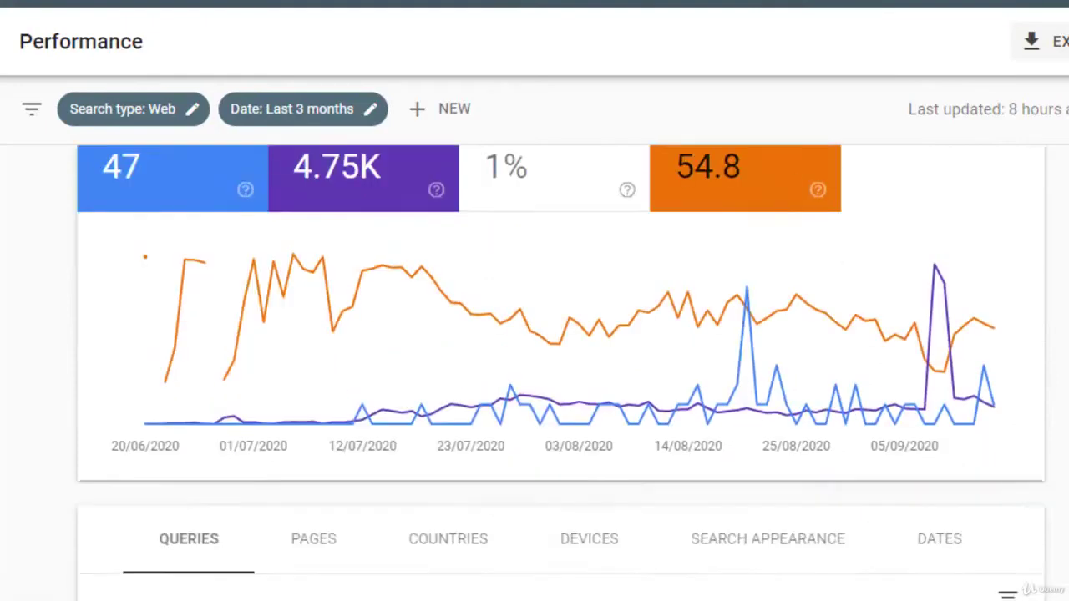
pyautogui.scroll(-3, 969, 417)
pyautogui.click(1006, 401)
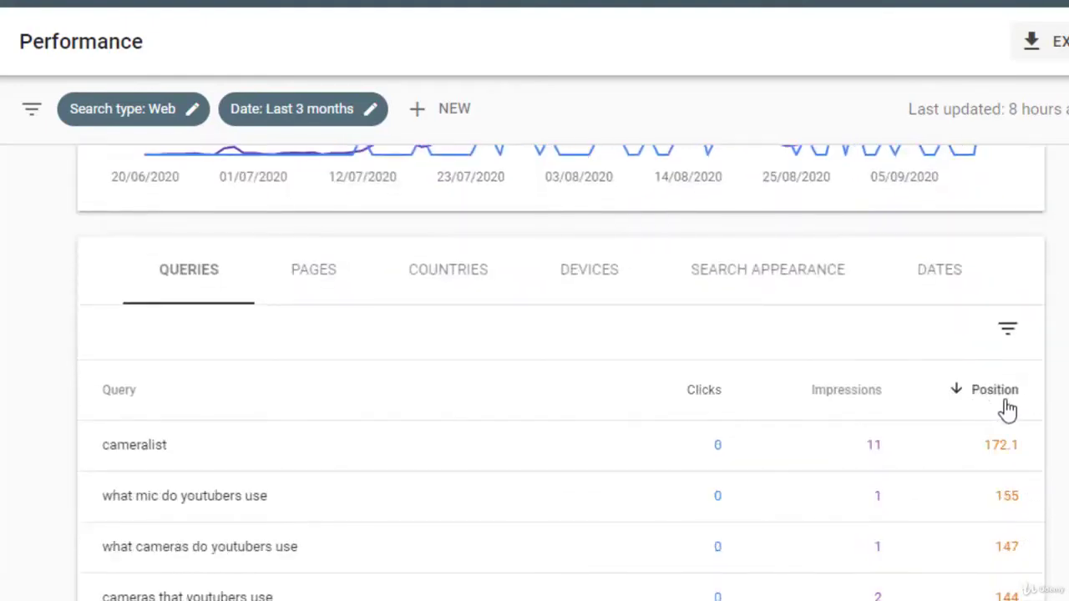
pyautogui.click(1006, 405)
pyautogui.scroll(-5, 560, 372)
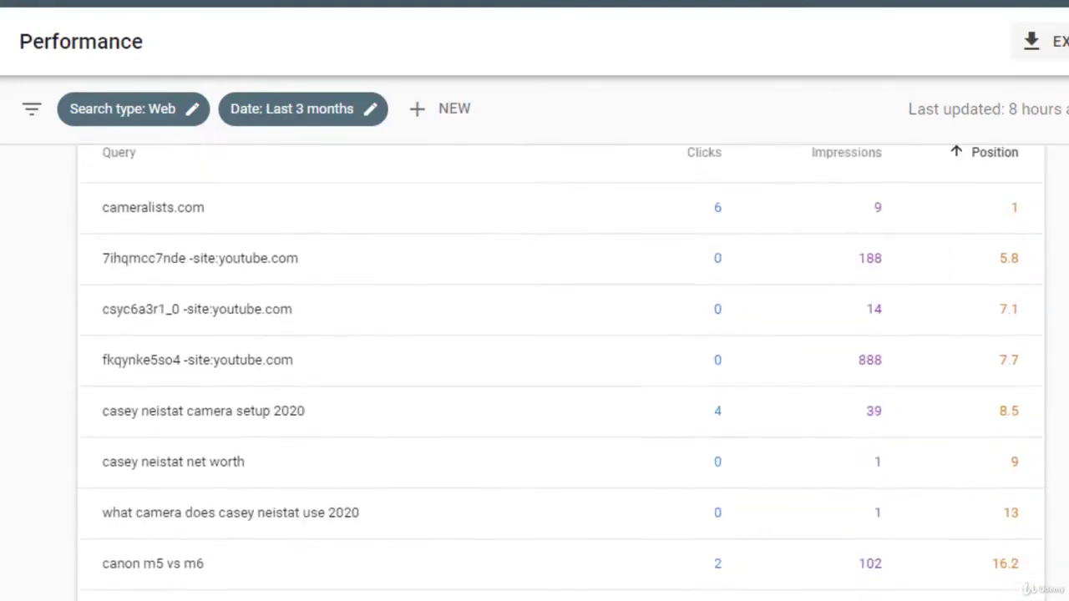
pyautogui.scroll(1, 560, 349)
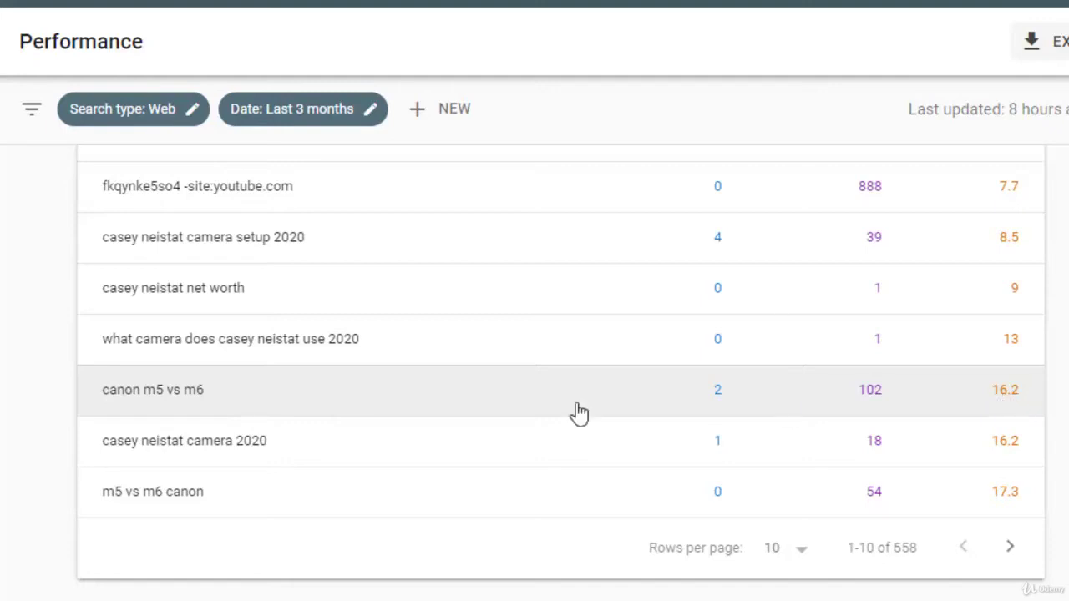
# - Copy the article title 'Canon M5 vs M6 Review' from the cameralists.com page
pyautogui.moveTo(213, 393); pyautogui.dragTo(100, 395)
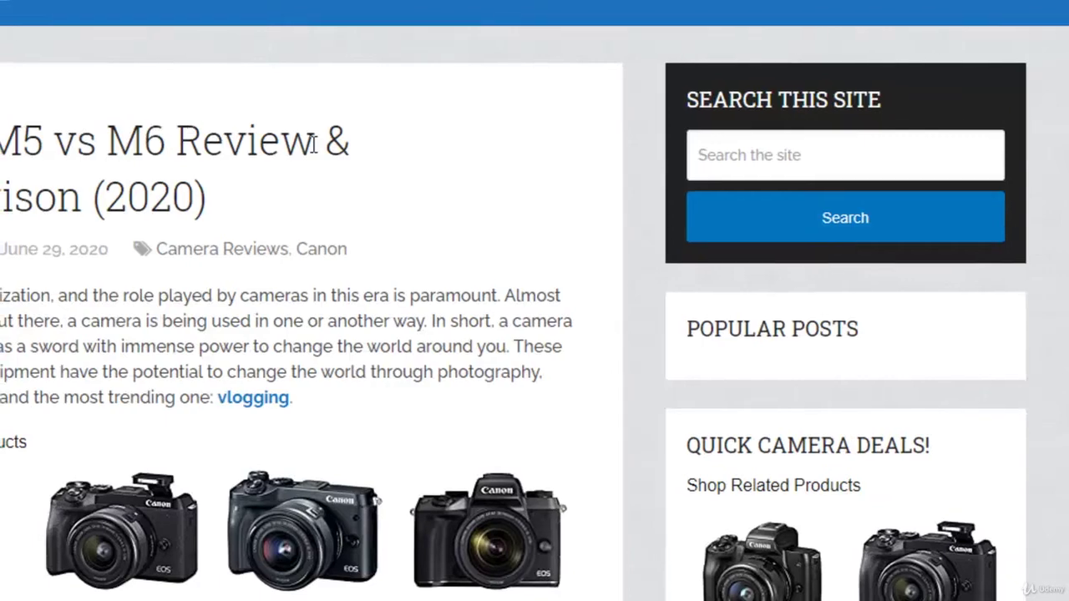
pyautogui.moveTo(309, 139); pyautogui.dragTo(48, 199)
pyautogui.rightClick(149, 191)
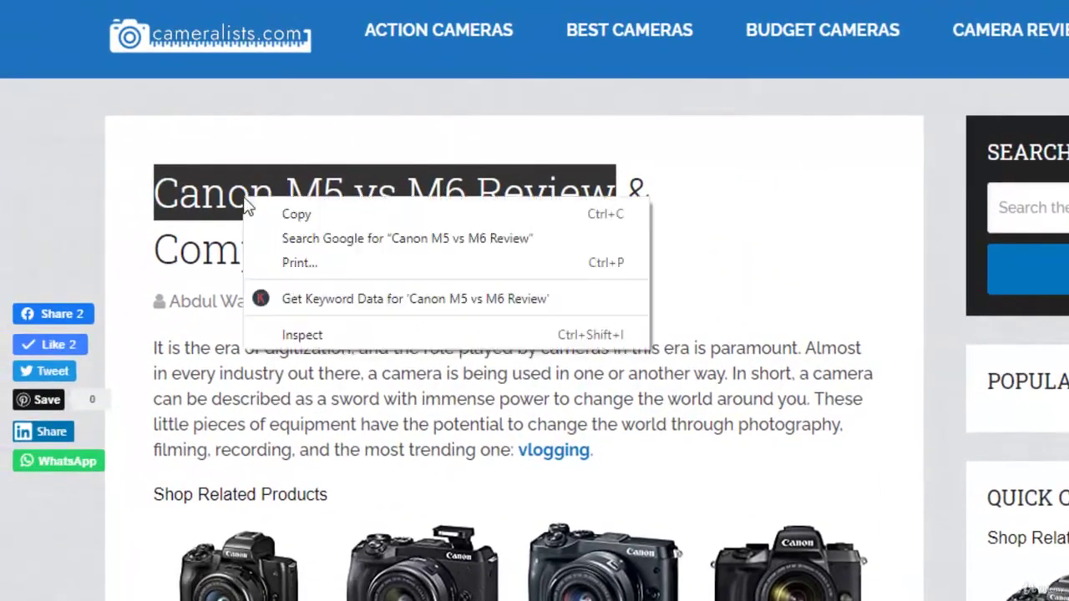
pyautogui.click(296, 215)
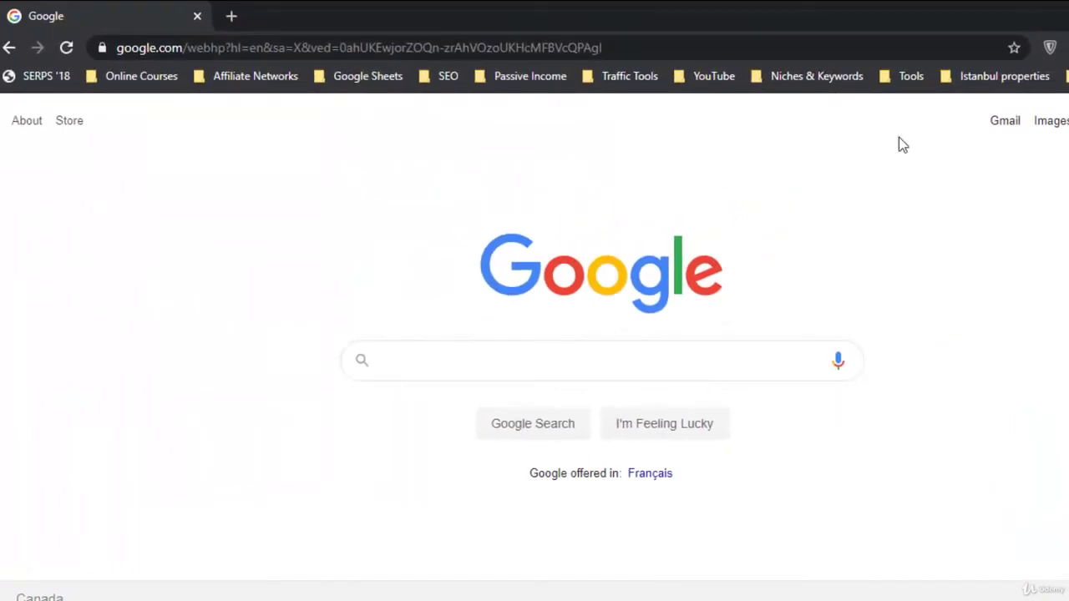
# - Search Google for 'Canon M5 vs M6 Review' and scan the results for the cameralists.com article
pyautogui.rightClick(595, 369)
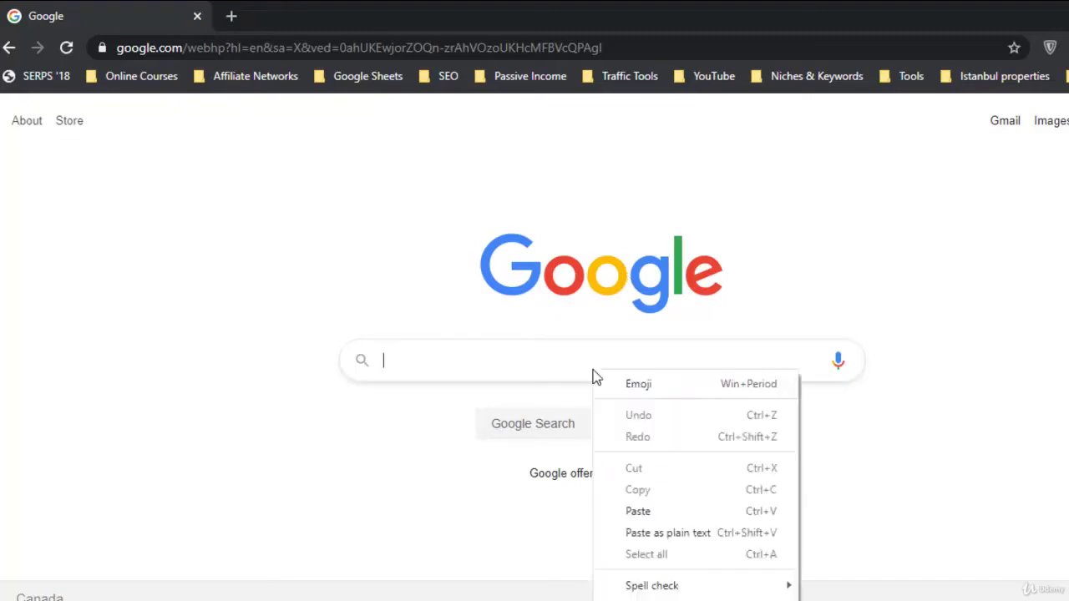
pyautogui.click(668, 511)
pyautogui.press('Return')
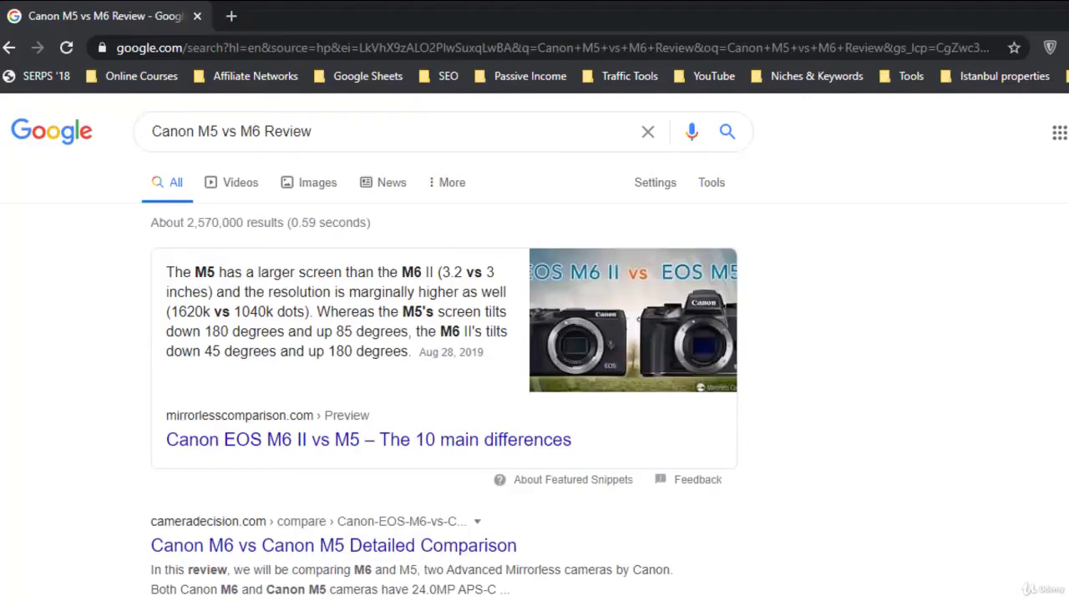
pyautogui.scroll(-9, 534, 346)
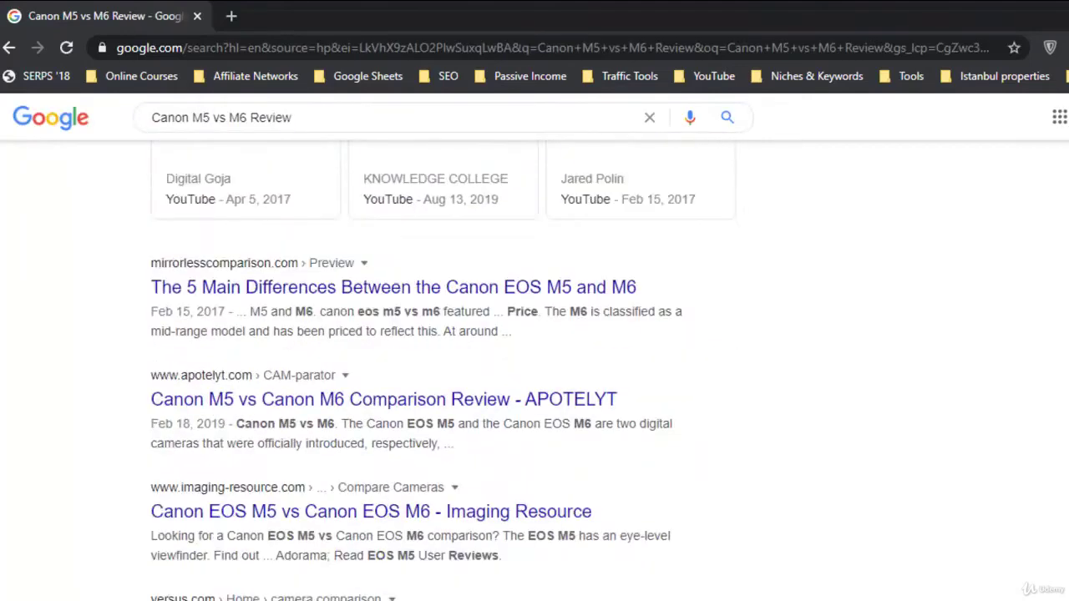
pyautogui.scroll(-7, 534, 368)
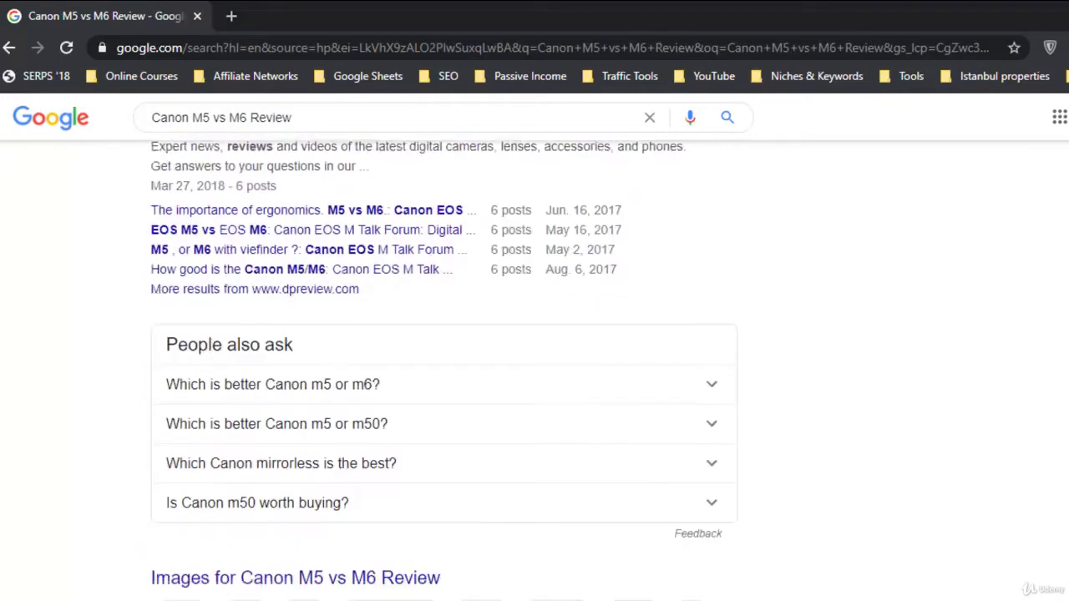
pyautogui.scroll(-5, 534, 367)
pyautogui.scroll(1, 535, 367)
pyautogui.scroll(-5, 535, 367)
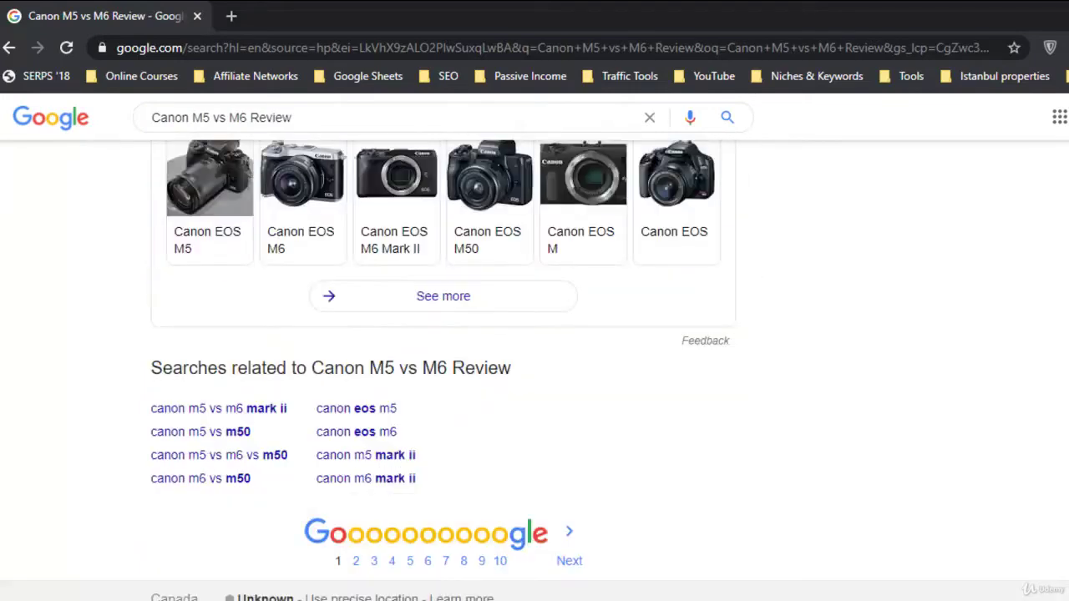
pyautogui.scroll(20, 534, 334)
pyautogui.scroll(-8, 534, 368)
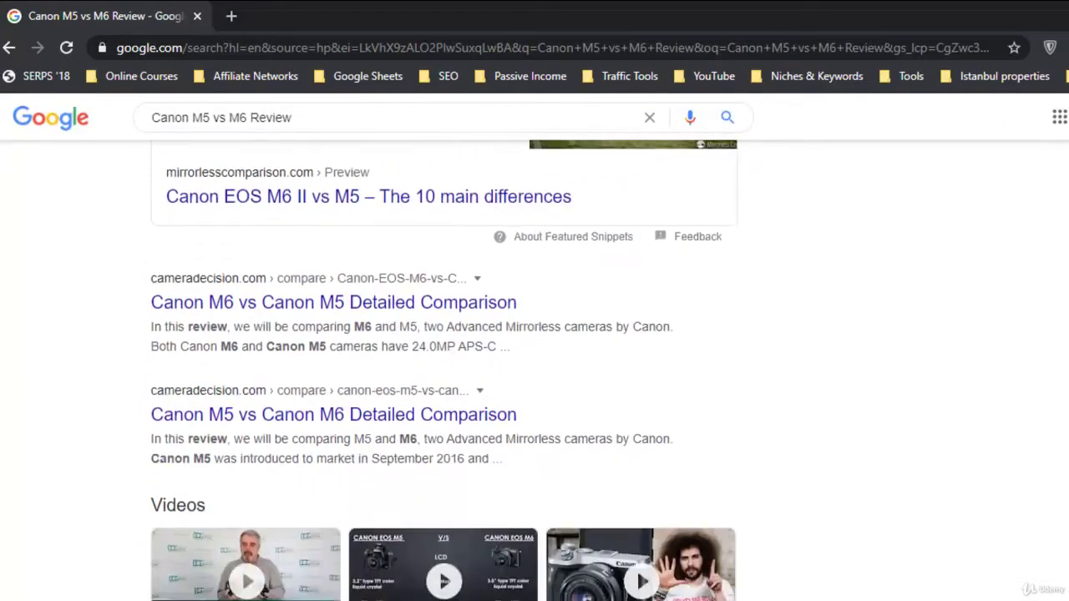
pyautogui.scroll(-6, 535, 367)
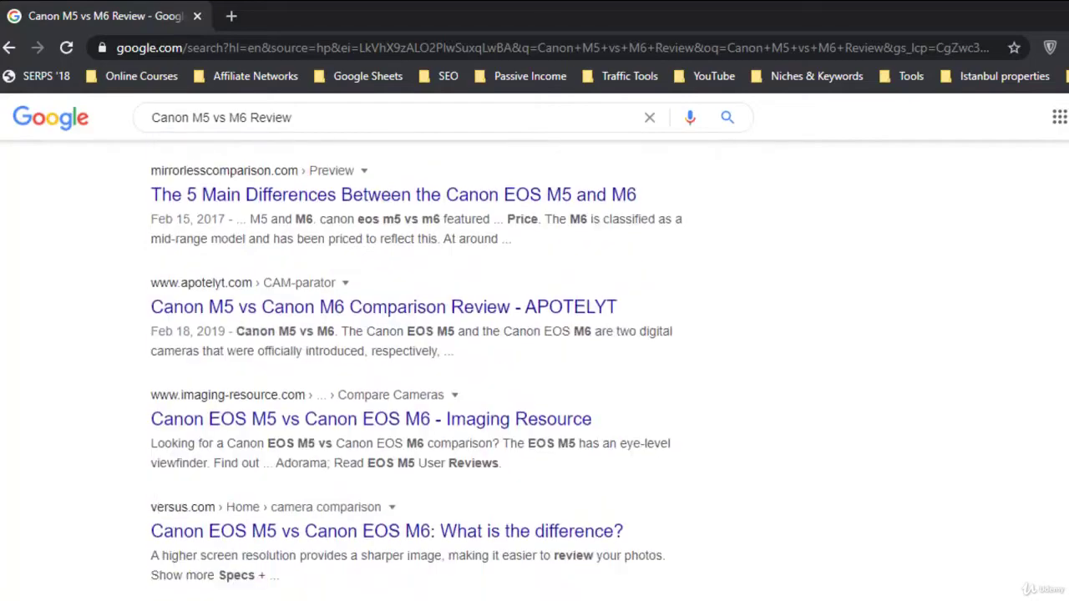
pyautogui.scroll(-10, 535, 367)
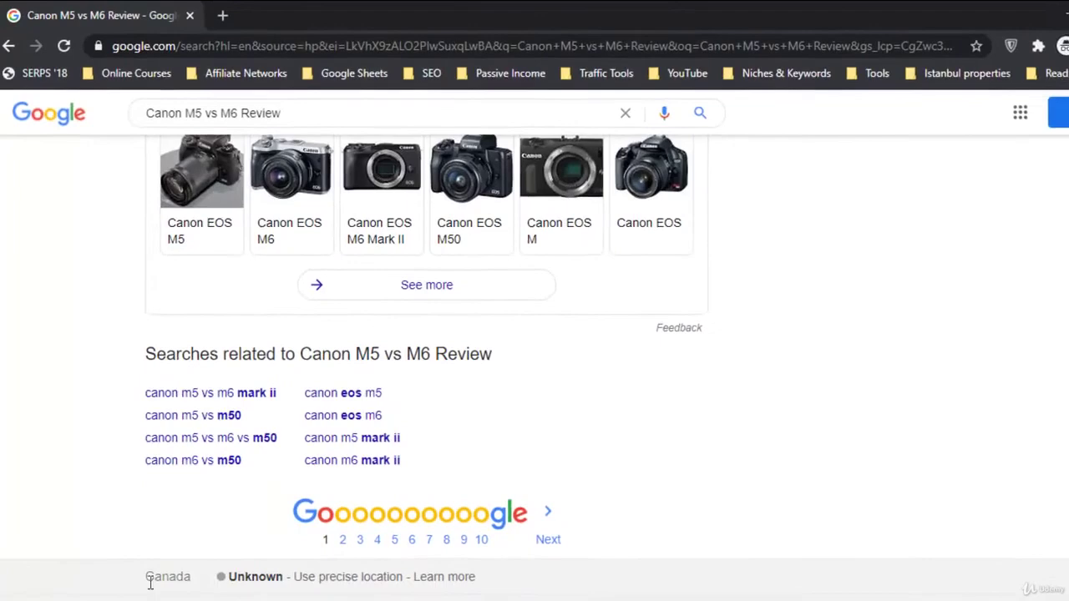
pyautogui.scroll(15, 534, 368)
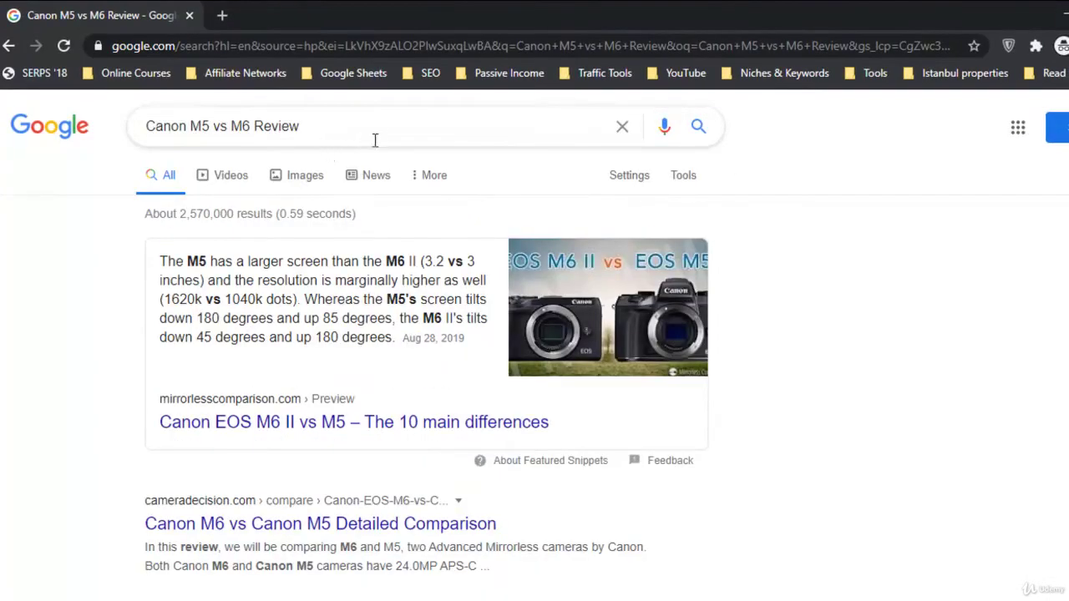
pyautogui.click(634, 178)
# - Set Google's search region to United Kingdom and save the preference
pyautogui.click(656, 206)
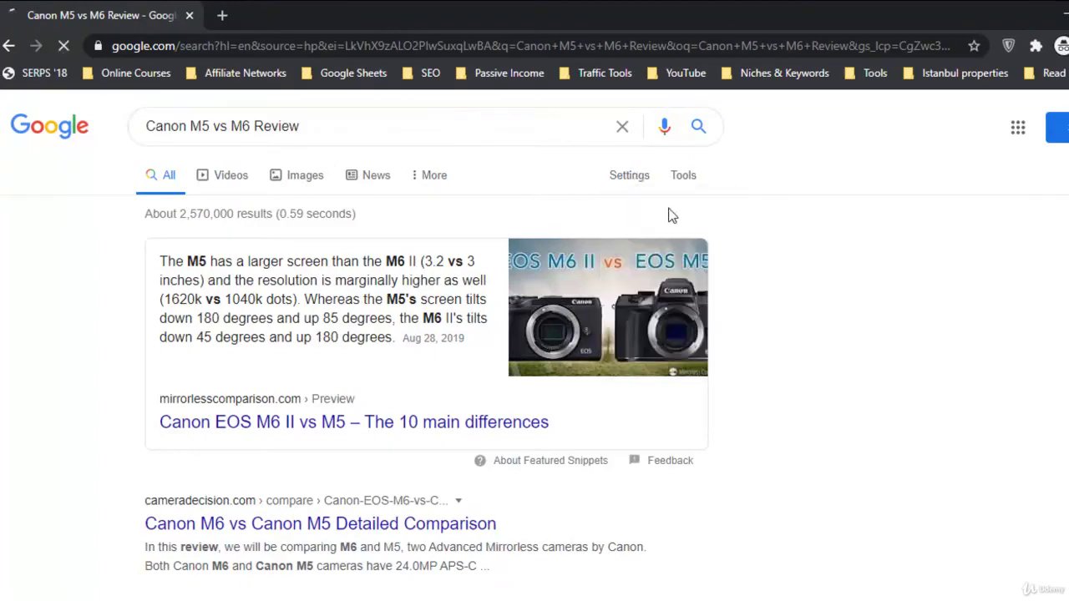
pyautogui.scroll(-6, 332, 415)
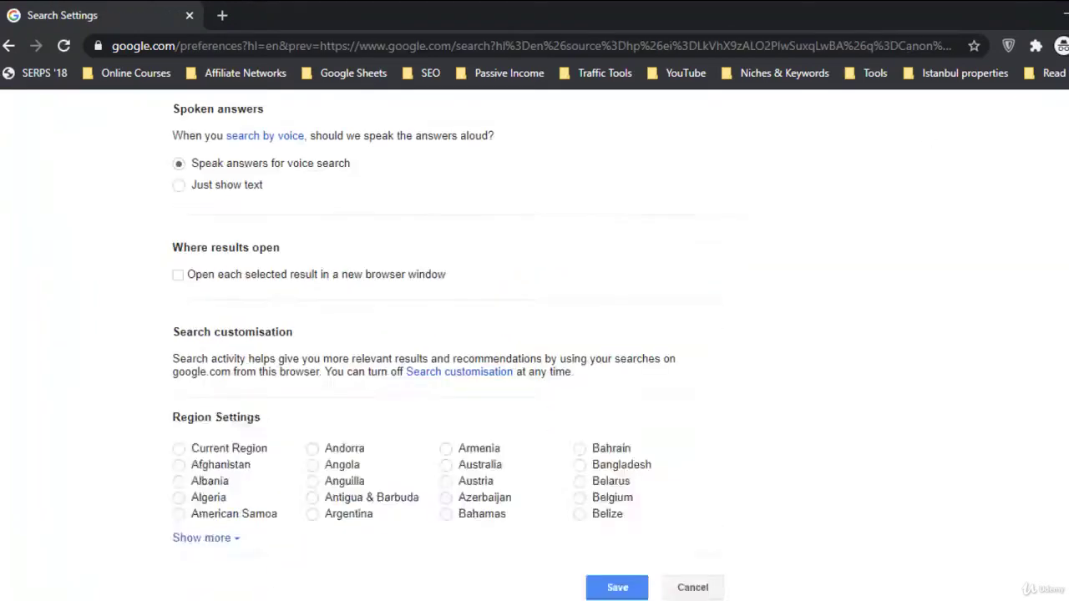
pyautogui.click(199, 386)
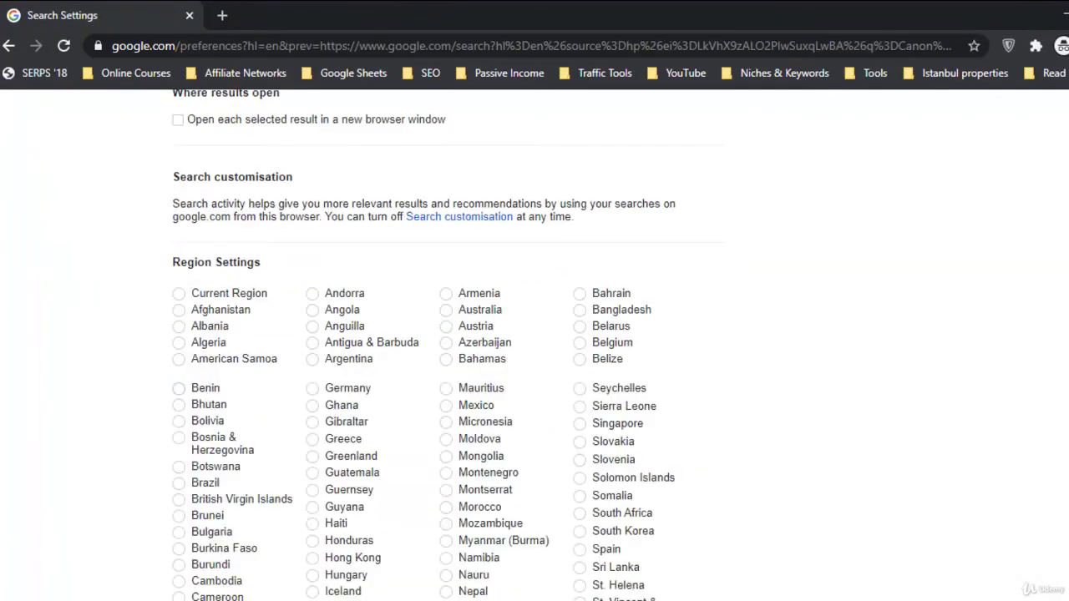
pyautogui.scroll(-4, 424, 345)
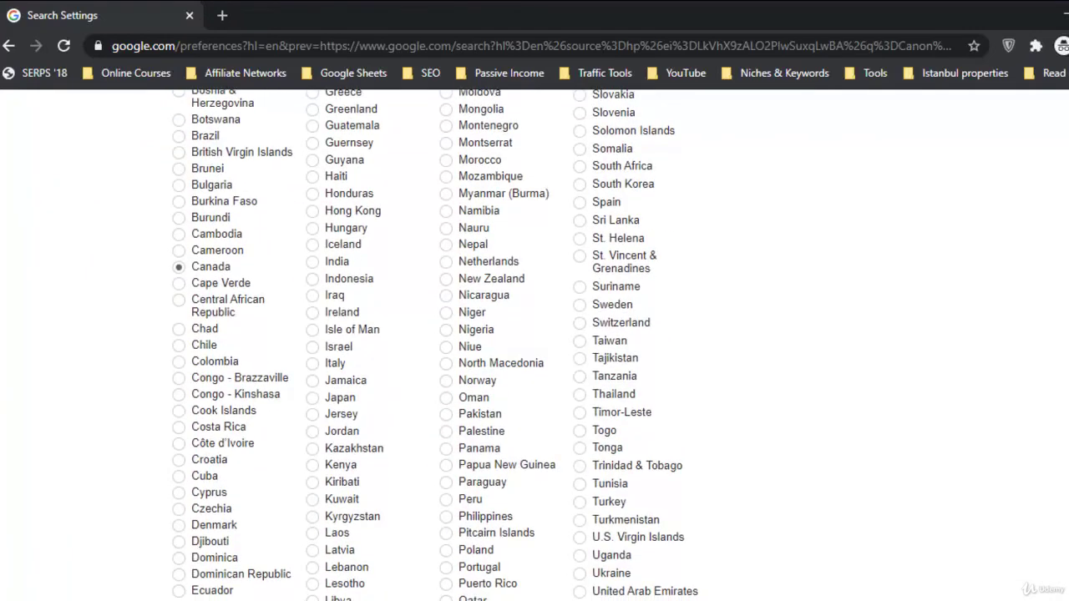
pyautogui.scroll(-4, 451, 334)
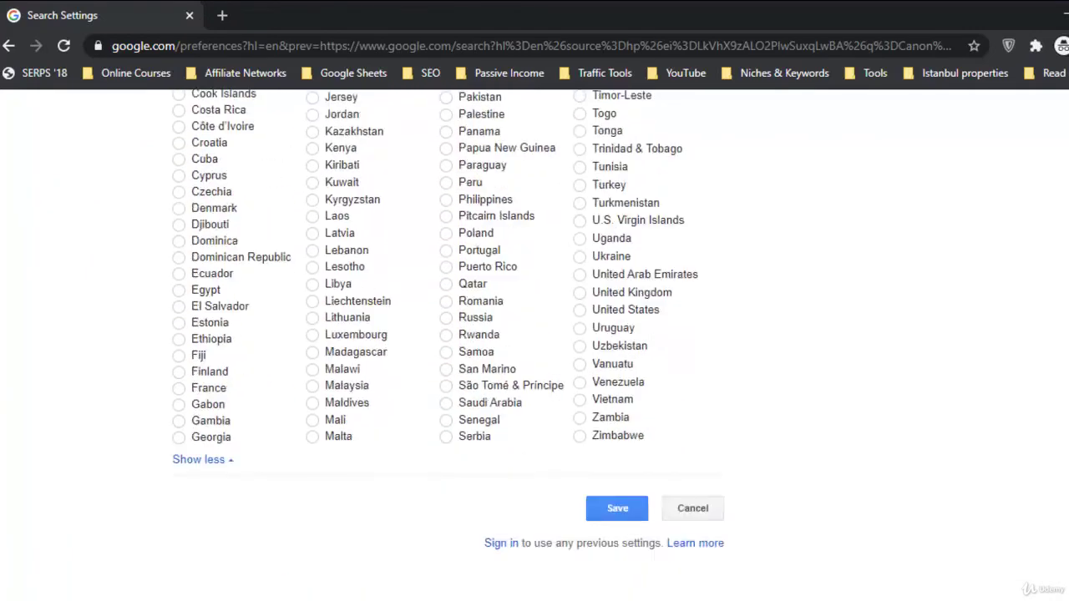
pyautogui.click(656, 292)
pyautogui.click(618, 508)
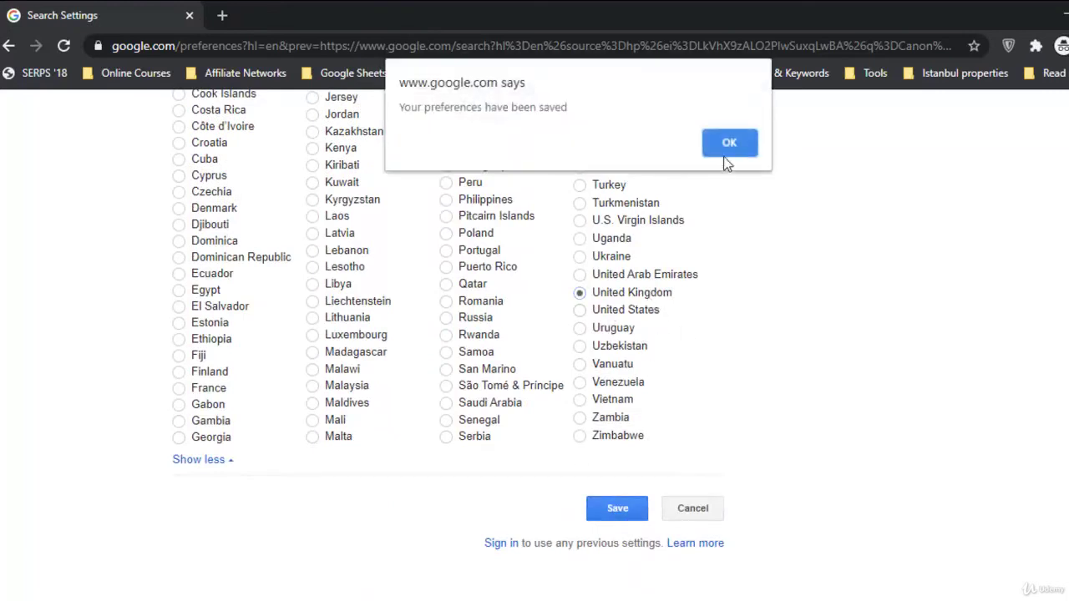
pyautogui.click(743, 142)
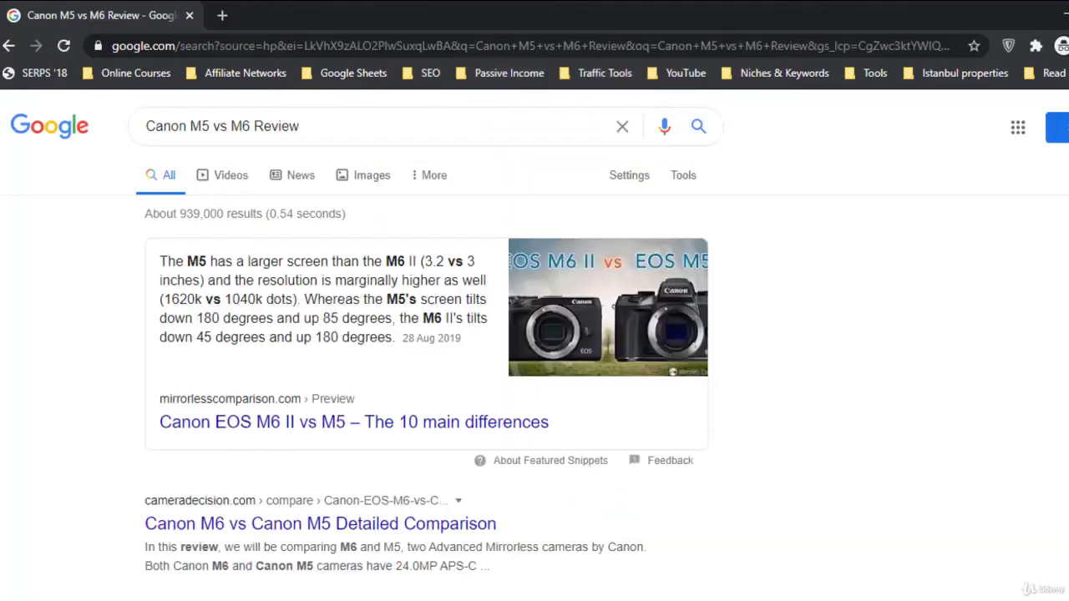
# - Scan the UK results for 'Canon M5 vs M6 Review' to locate the cameralists.com listing on page one
pyautogui.scroll(-9, 426, 368)
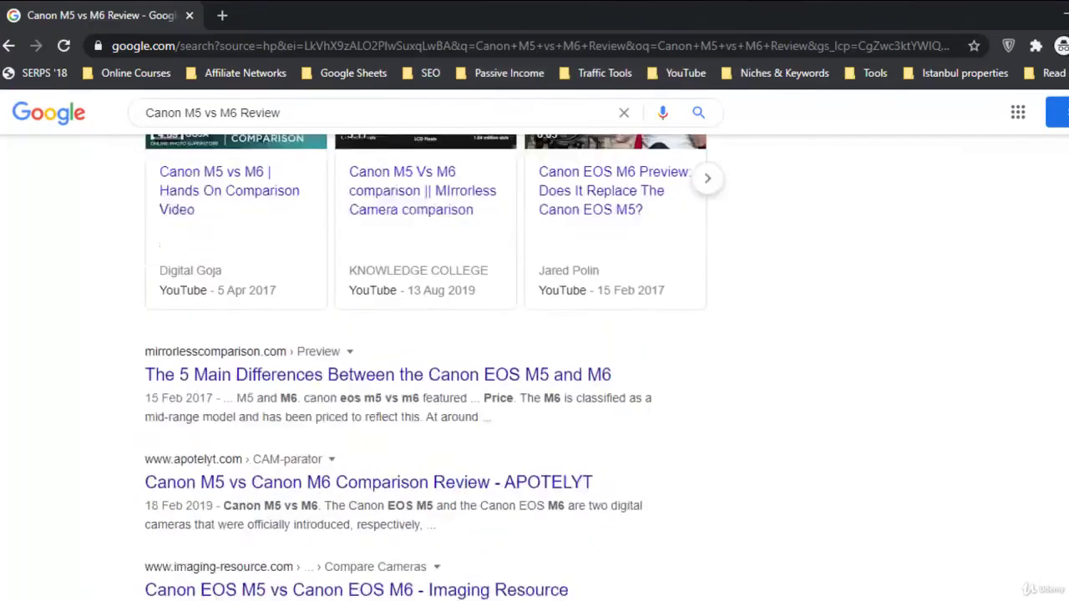
pyautogui.scroll(-5, 426, 368)
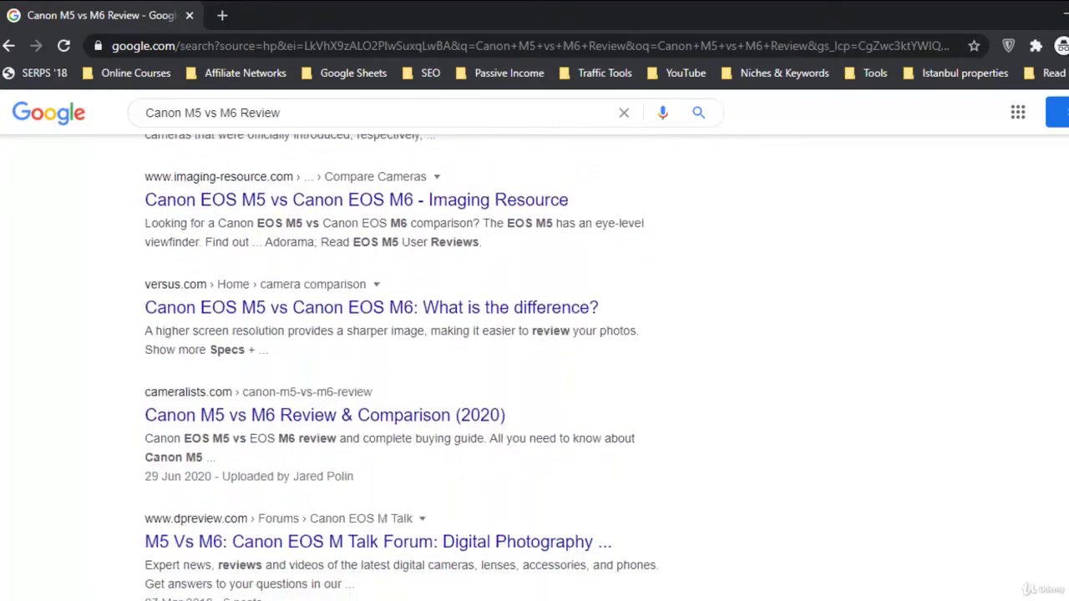
pyautogui.scroll(-1, 434, 401)
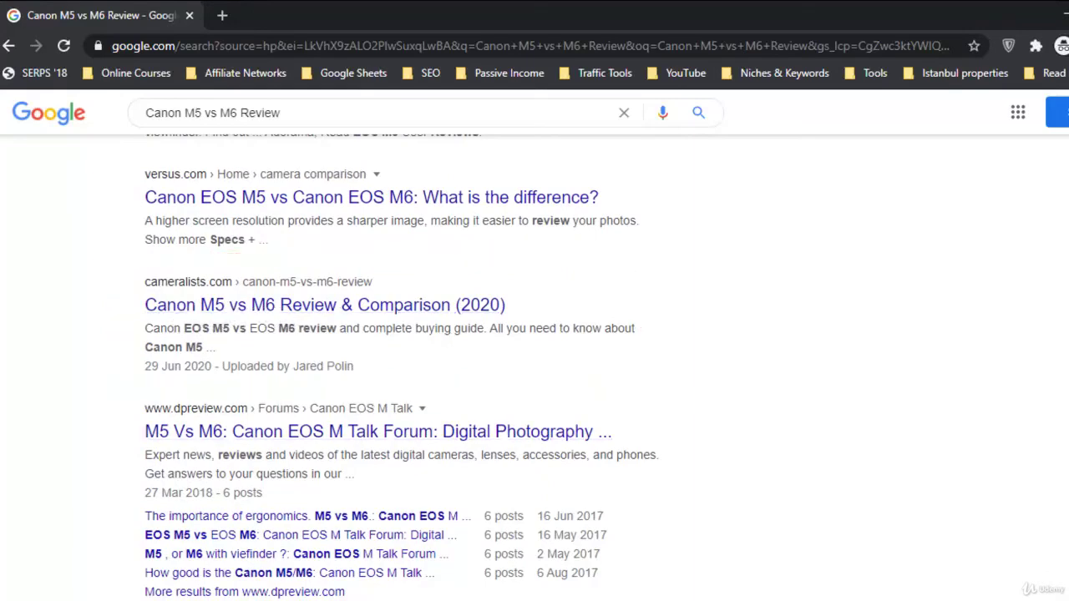
pyautogui.scroll(5, 688, 397)
pyautogui.scroll(3, 535, 368)
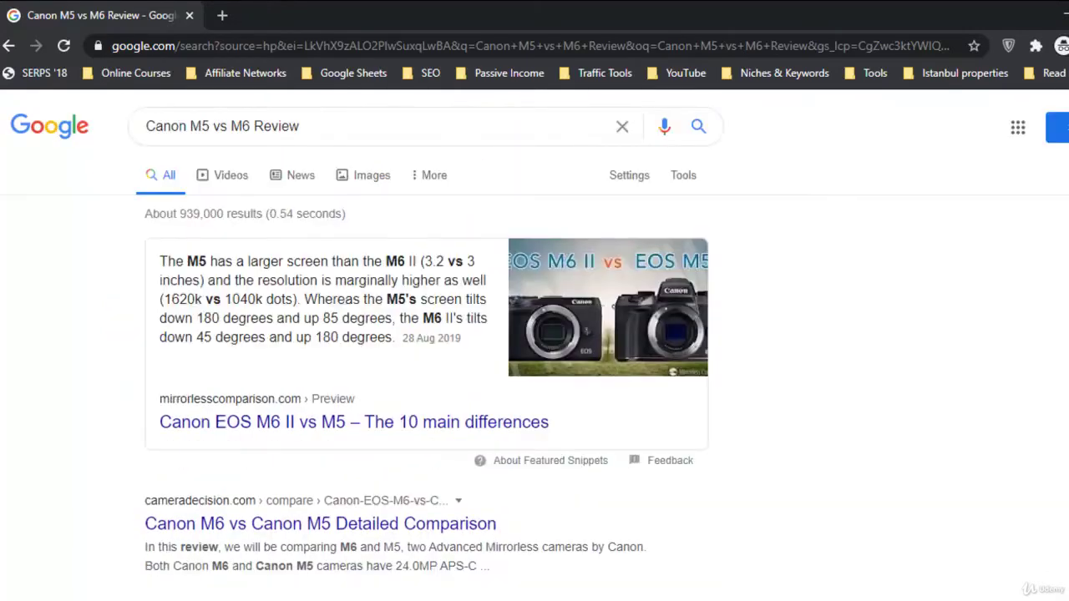
pyautogui.scroll(-10, 392, 368)
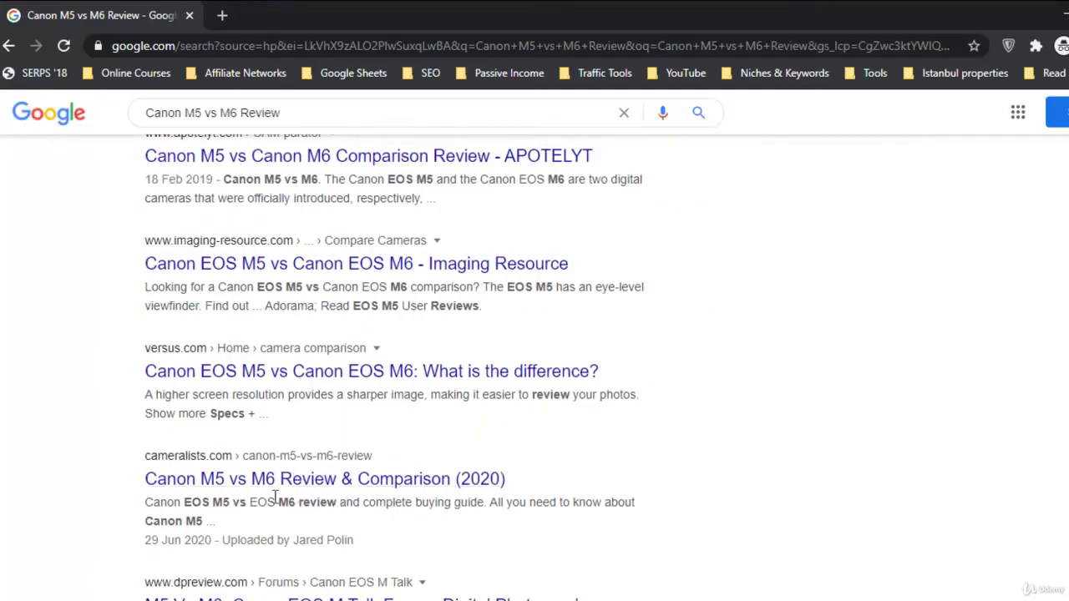
pyautogui.scroll(-3, 401, 367)
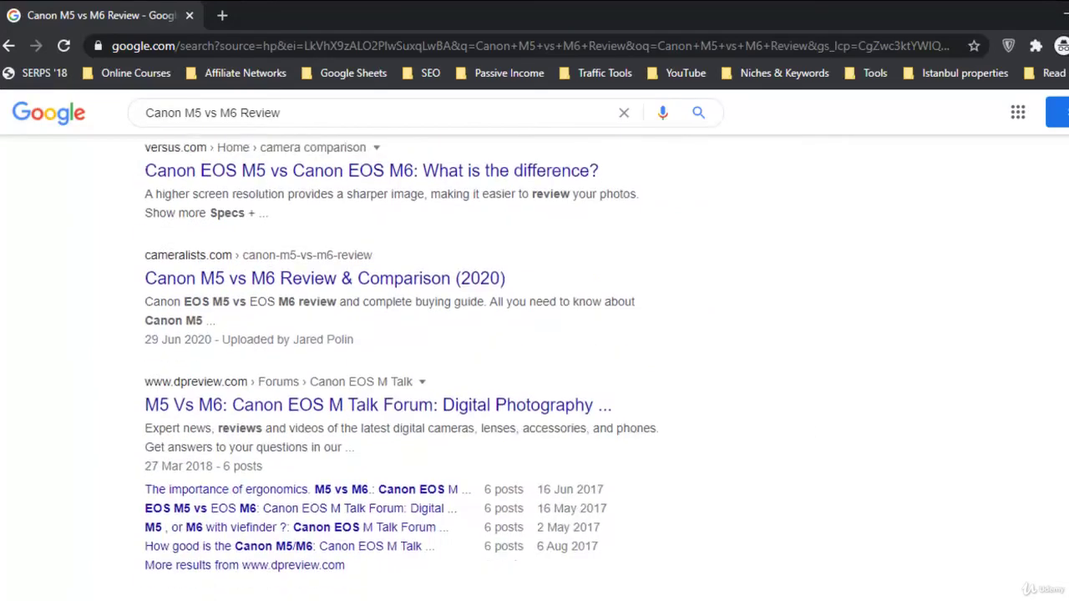
pyautogui.scroll(12, 401, 367)
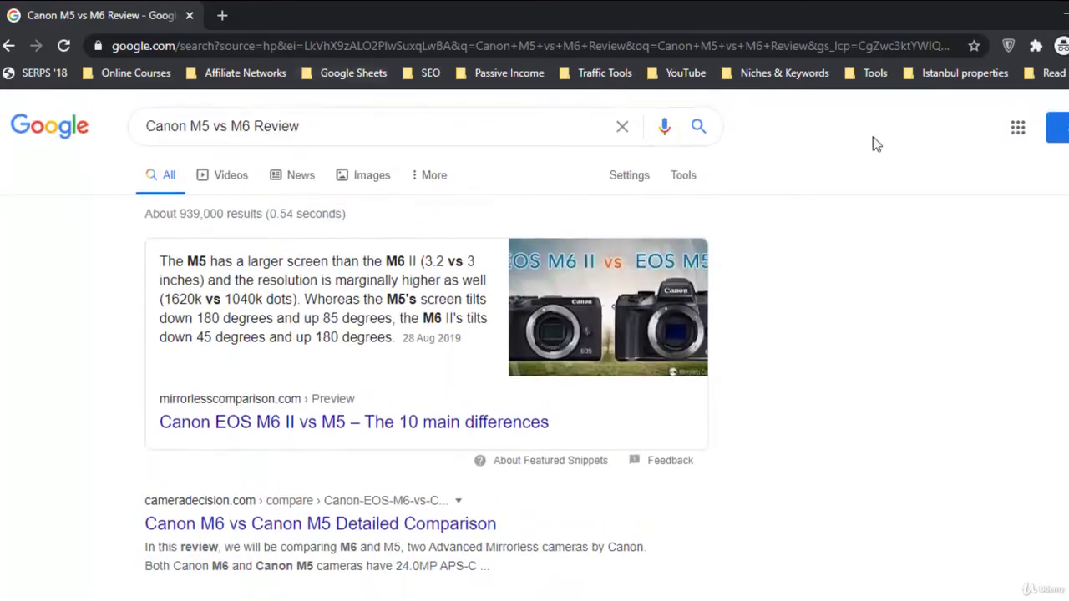
pyautogui.scroll(-10, 534, 363)
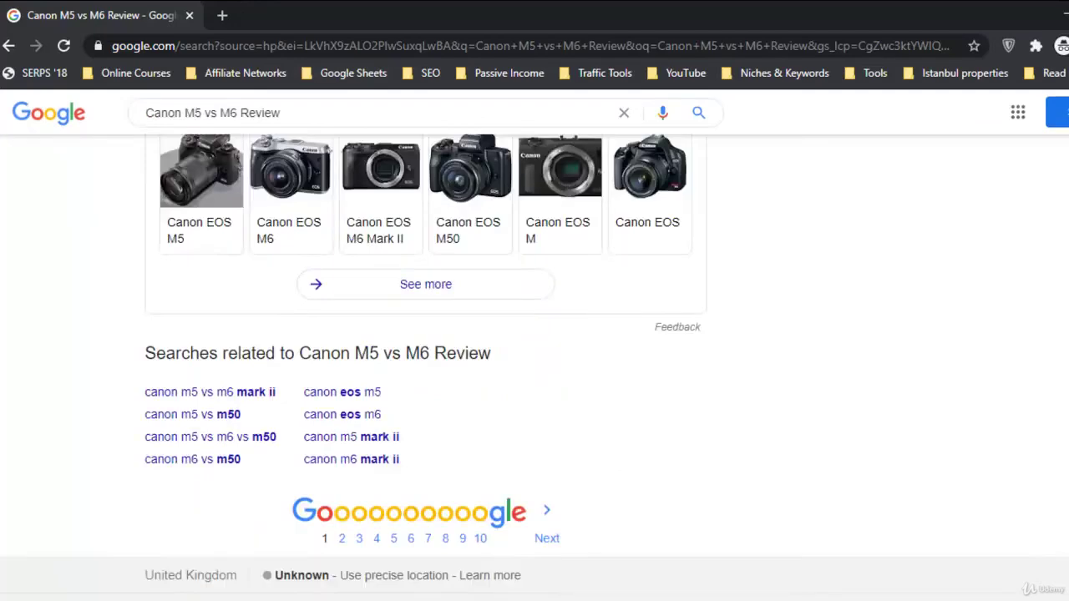
pyautogui.scroll(8, 535, 362)
pyautogui.scroll(-2, 534, 362)
pyautogui.scroll(-1, 535, 362)
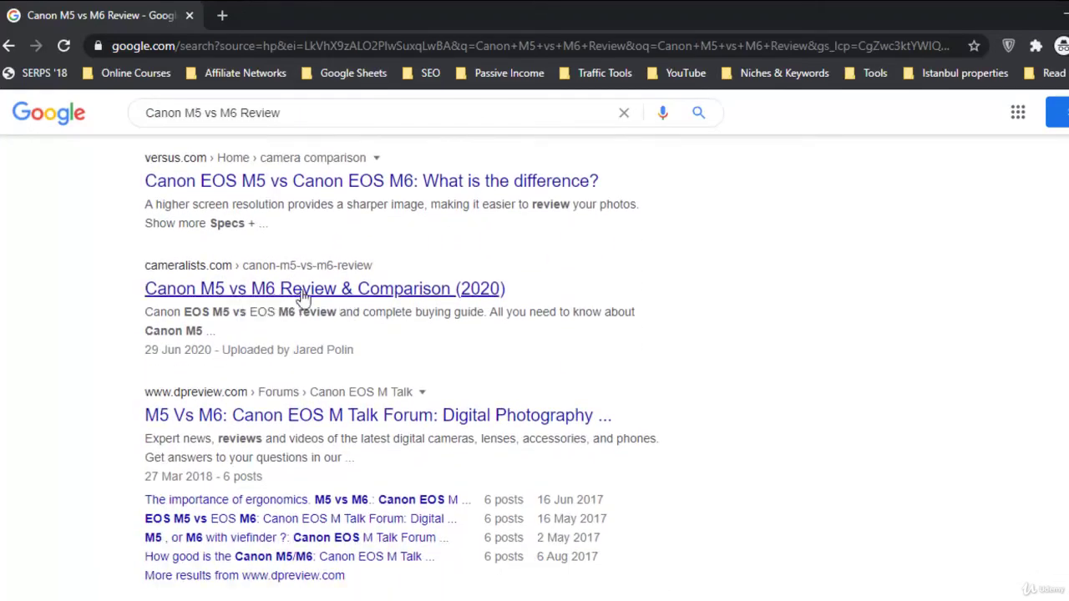
pyautogui.scroll(-5, 549, 468)
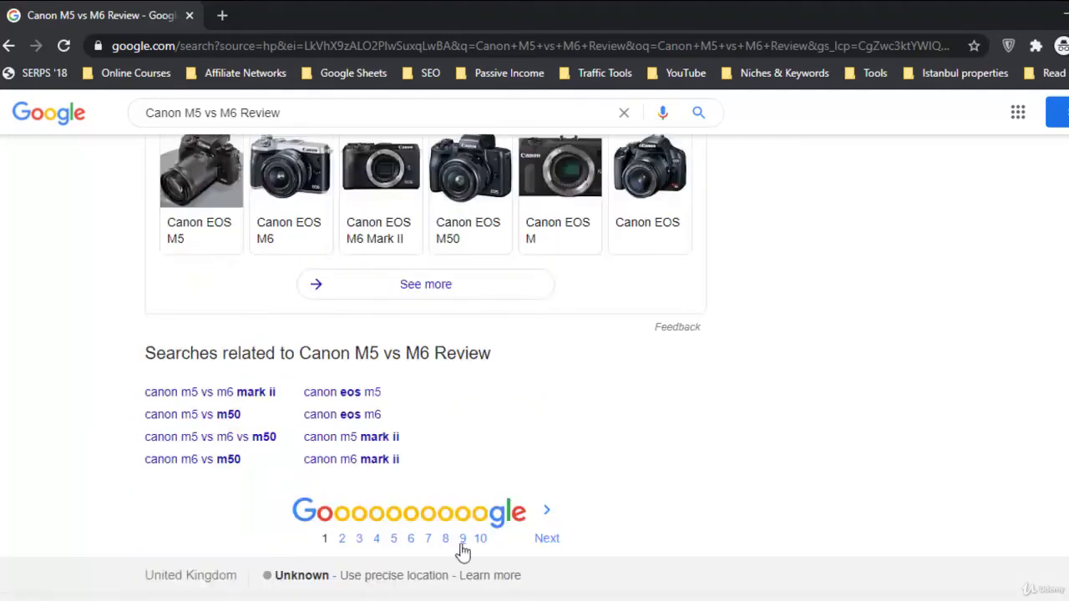
pyautogui.press('Home')
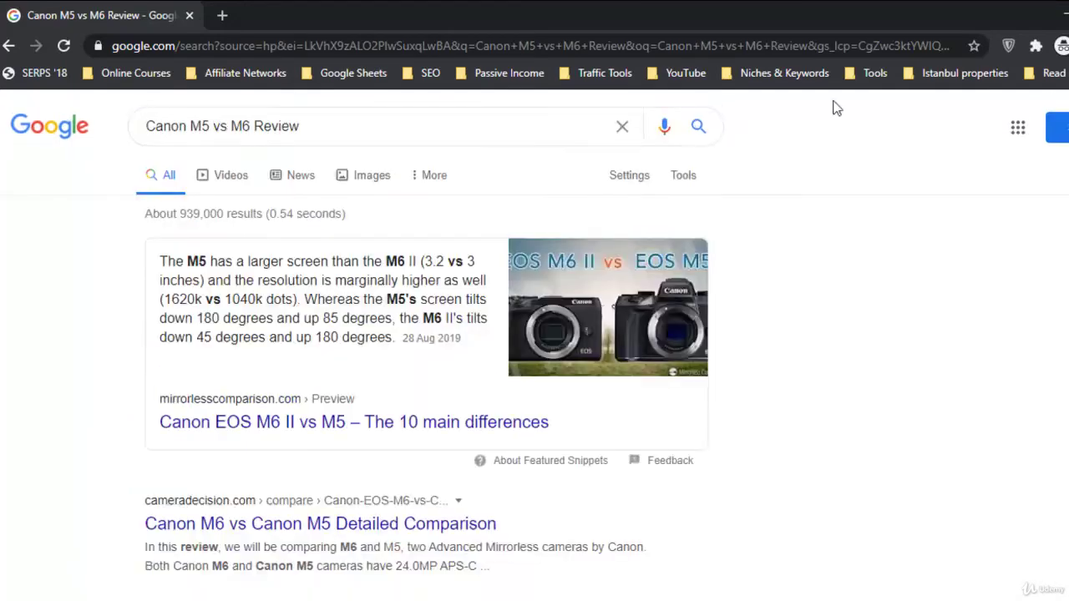
pyautogui.click(629, 175)
# - Change Google's search region to United States and save the preference
pyautogui.click(685, 207)
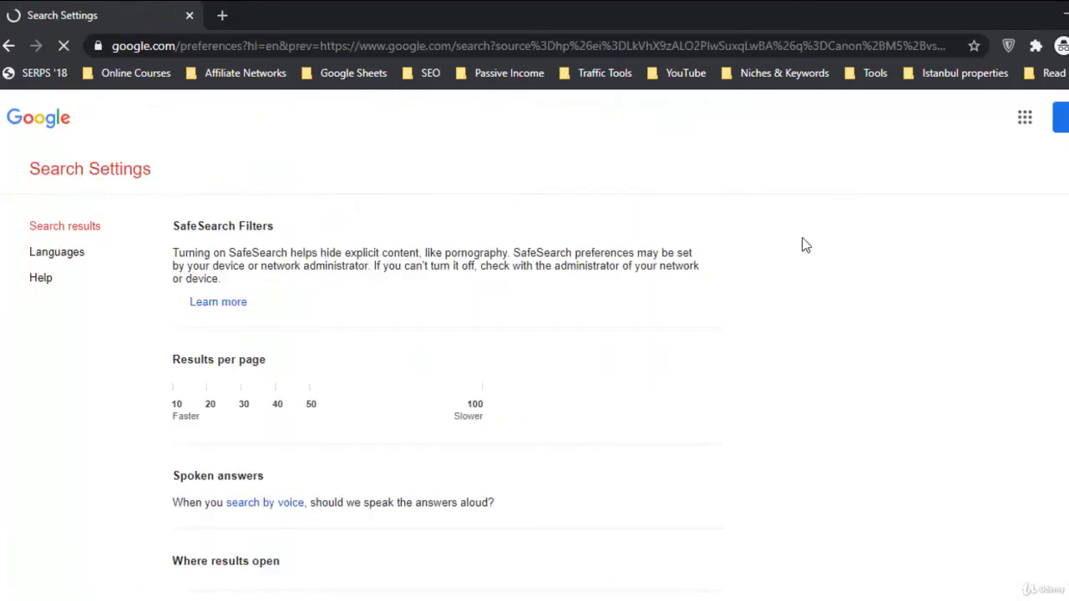
pyautogui.press('End')
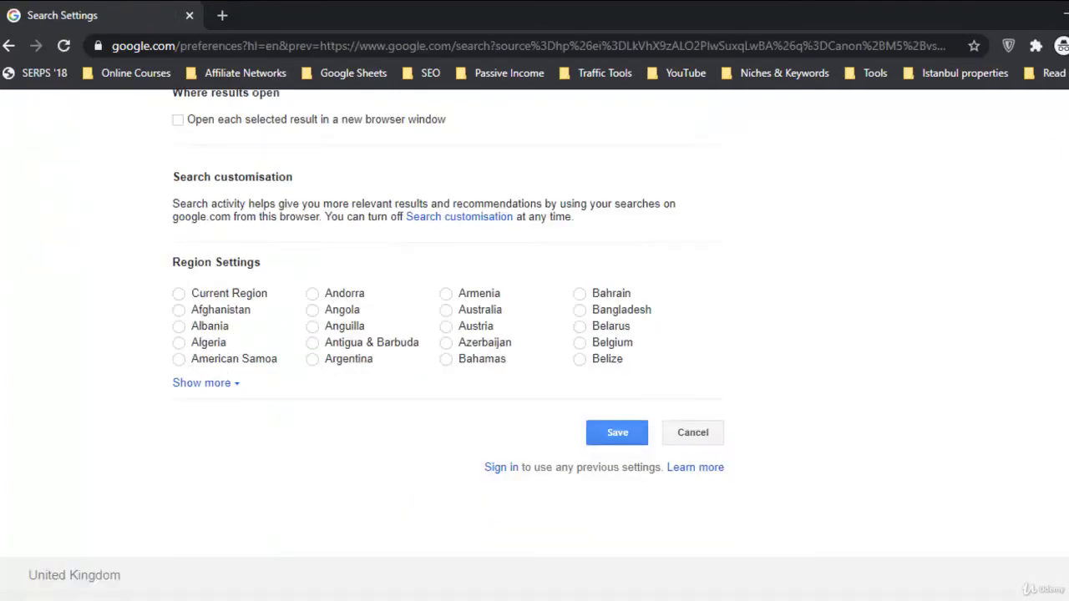
pyautogui.click(216, 382)
pyautogui.scroll(-9, 857, 448)
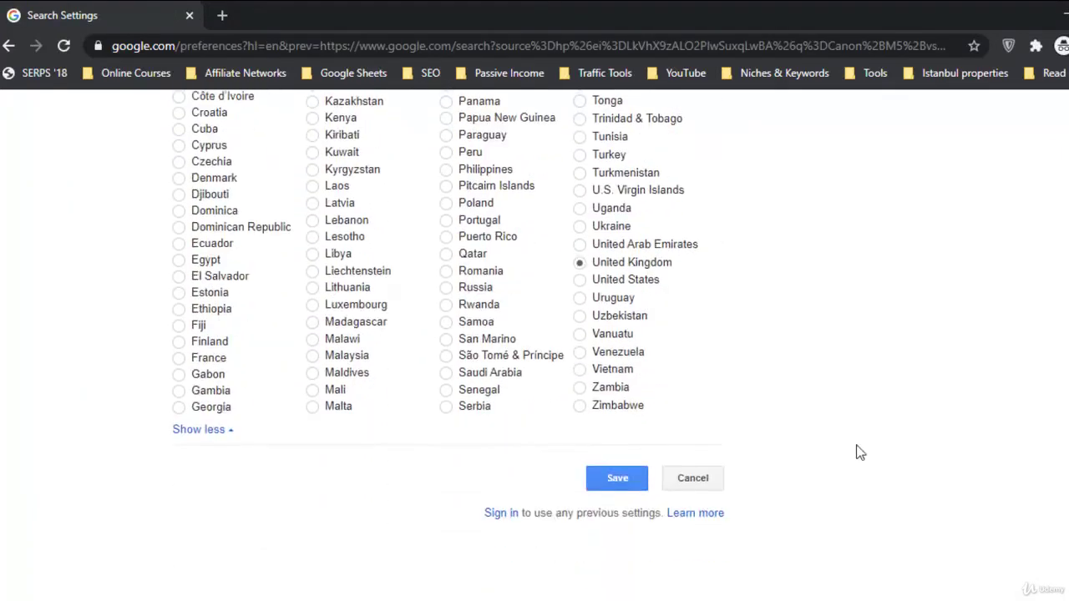
pyautogui.click(636, 282)
pyautogui.click(617, 479)
pyautogui.click(740, 147)
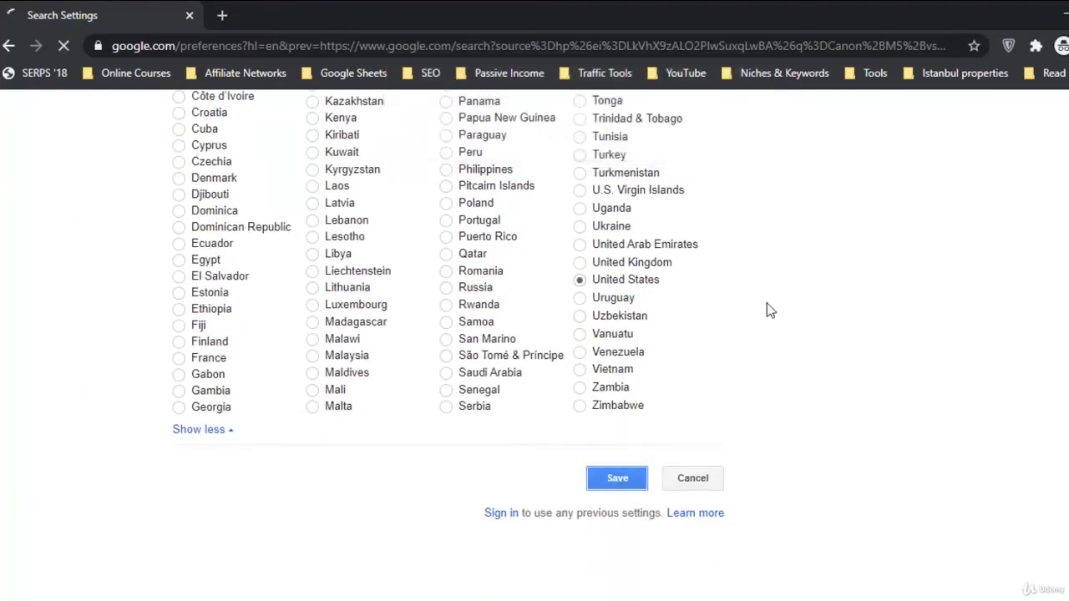
# - Go to page 2 of the 'Canon M5 vs M6 Review' results, where the cameralists.com article appears
pyautogui.scroll(-8, 426, 351)
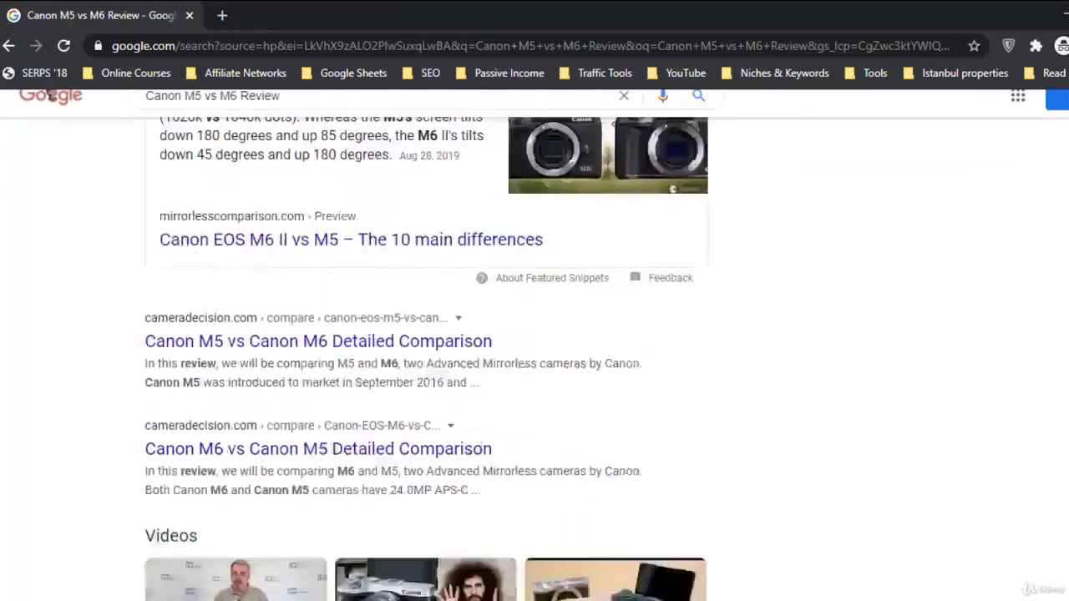
pyautogui.scroll(-10, 422, 368)
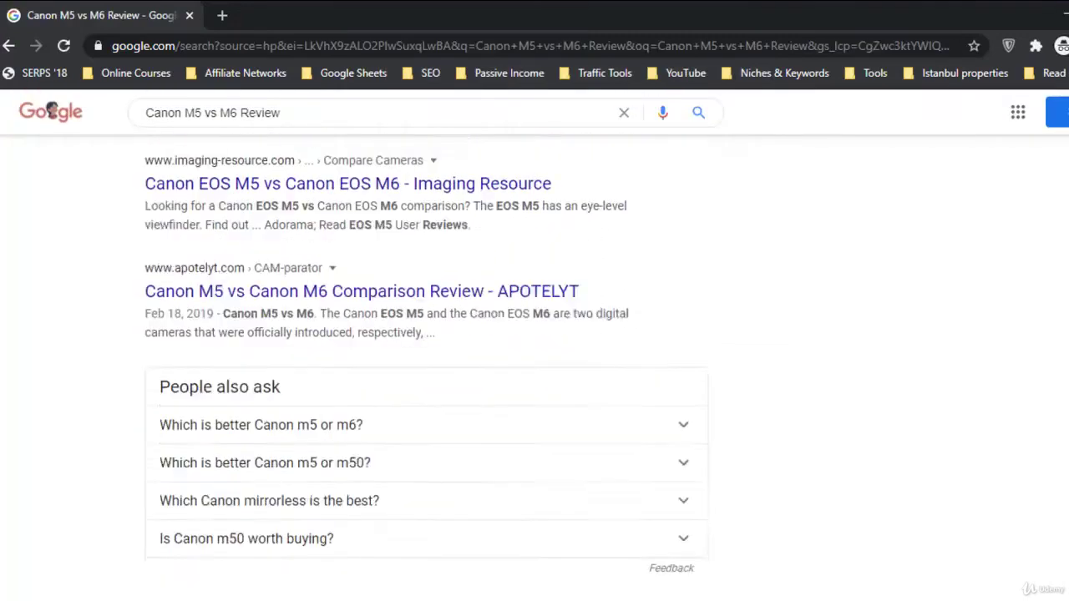
pyautogui.scroll(-4, 426, 350)
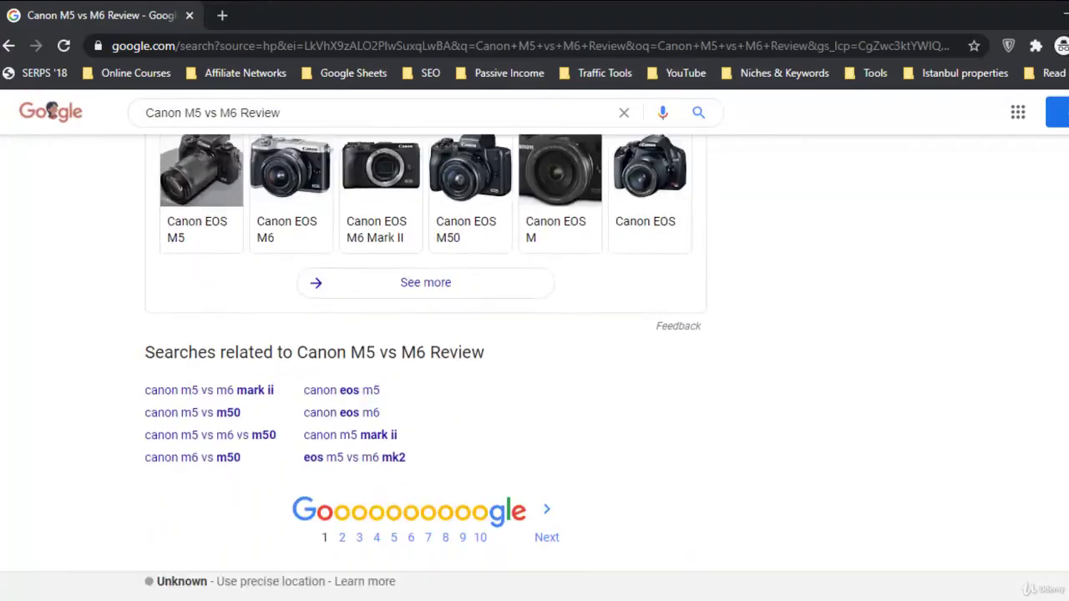
pyautogui.click(544, 538)
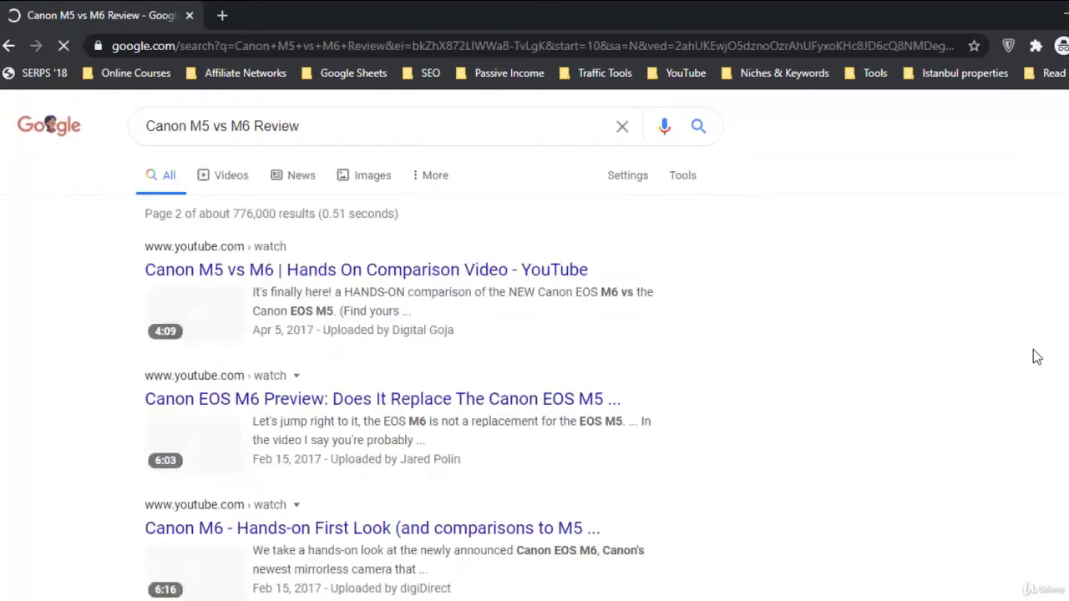
pyautogui.scroll(-5, 401, 367)
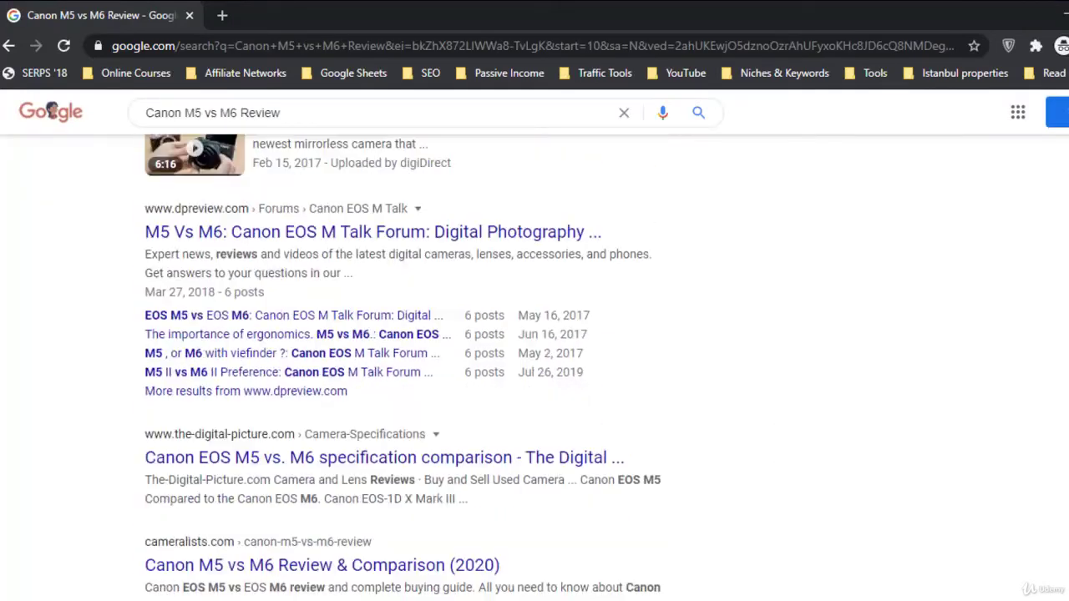
# - Remove 'Review' from the query, rerun the search as 'Canon M5 vs M6', and scroll the results
pyautogui.scroll(-2, 601, 440)
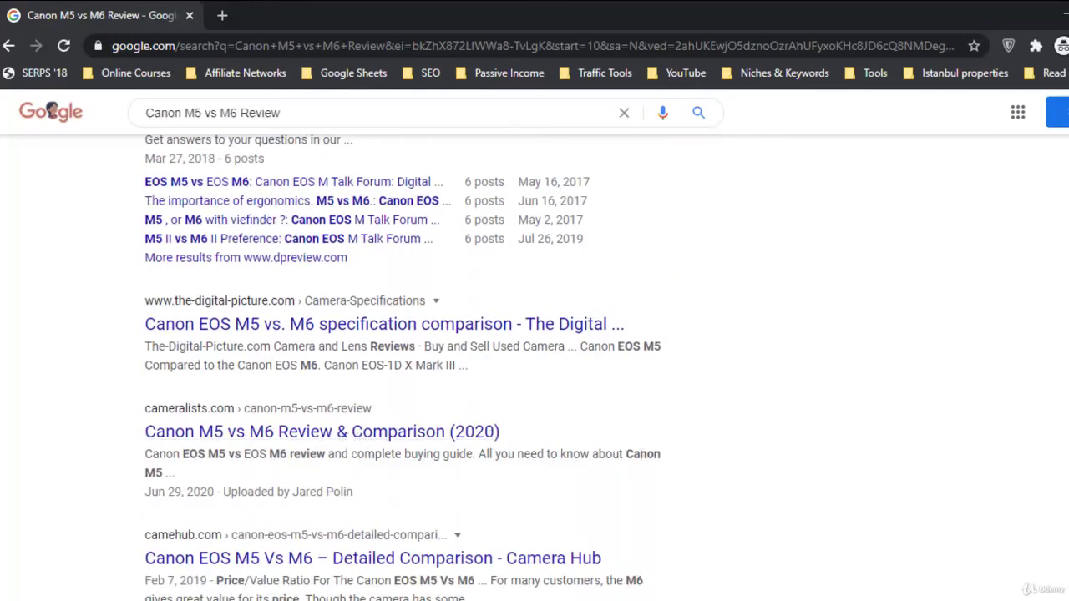
pyautogui.scroll(7, 285, 116)
pyautogui.doubleClick(274, 126)
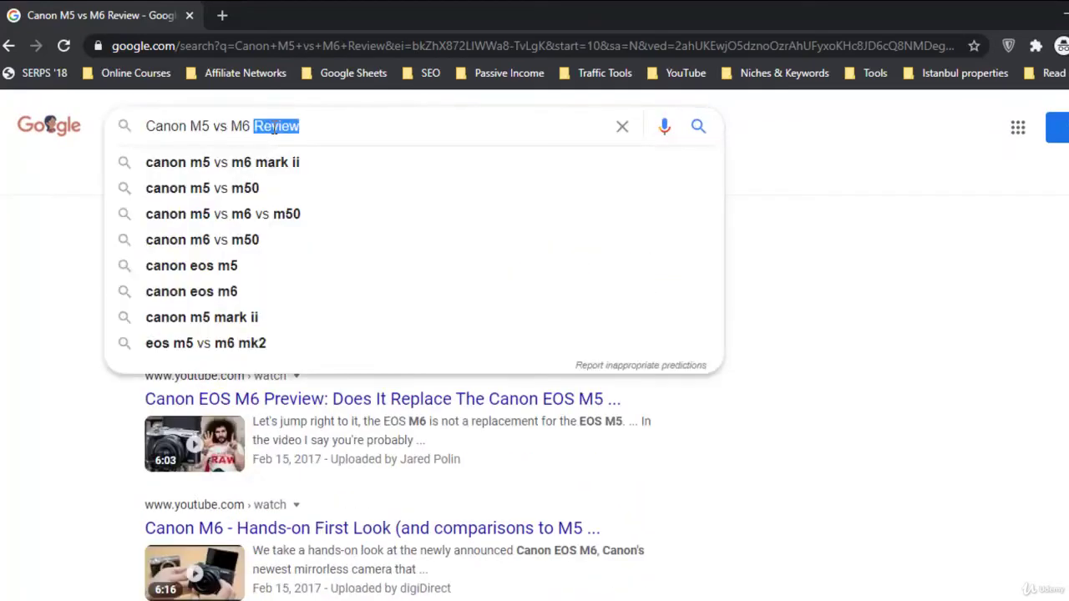
pyautogui.press('BackSpace')
pyautogui.press('Return')
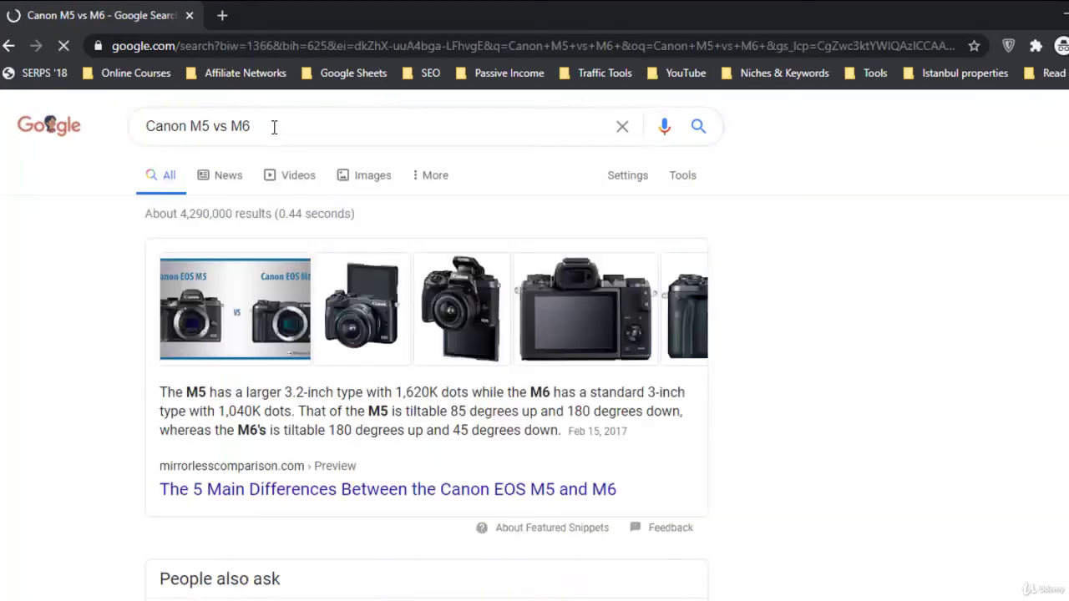
pyautogui.scroll(-13, 704, 153)
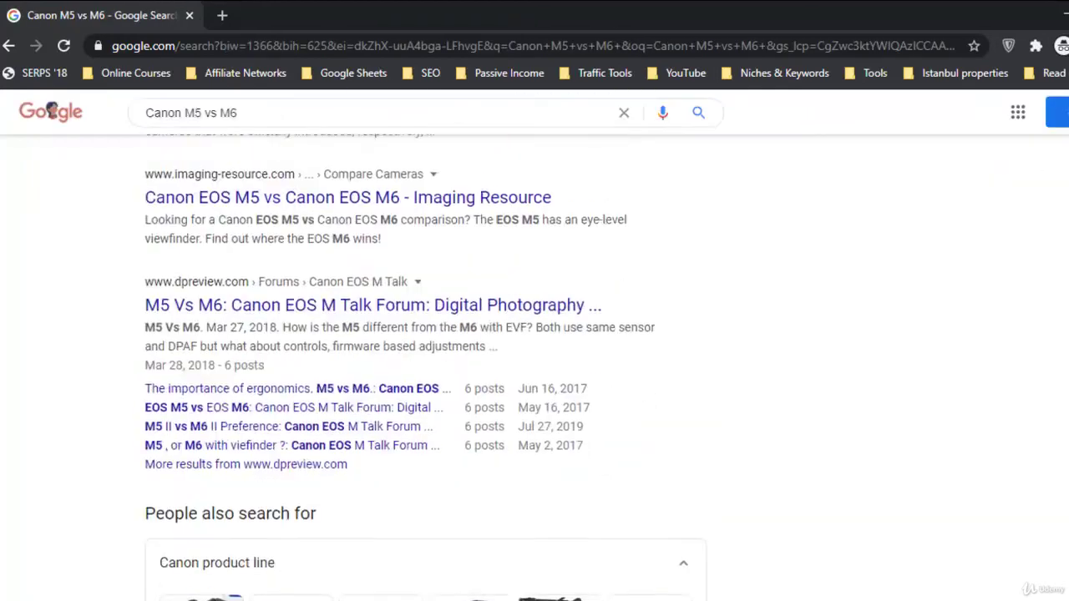
pyautogui.scroll(5, 704, 152)
pyautogui.scroll(-10, 534, 351)
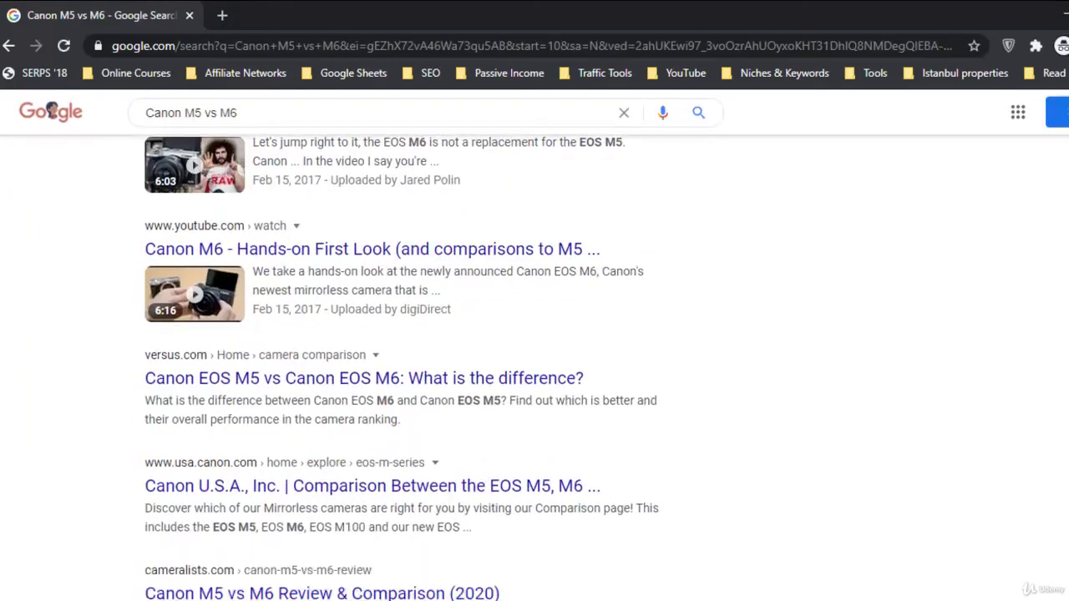
pyautogui.scroll(-2, 534, 367)
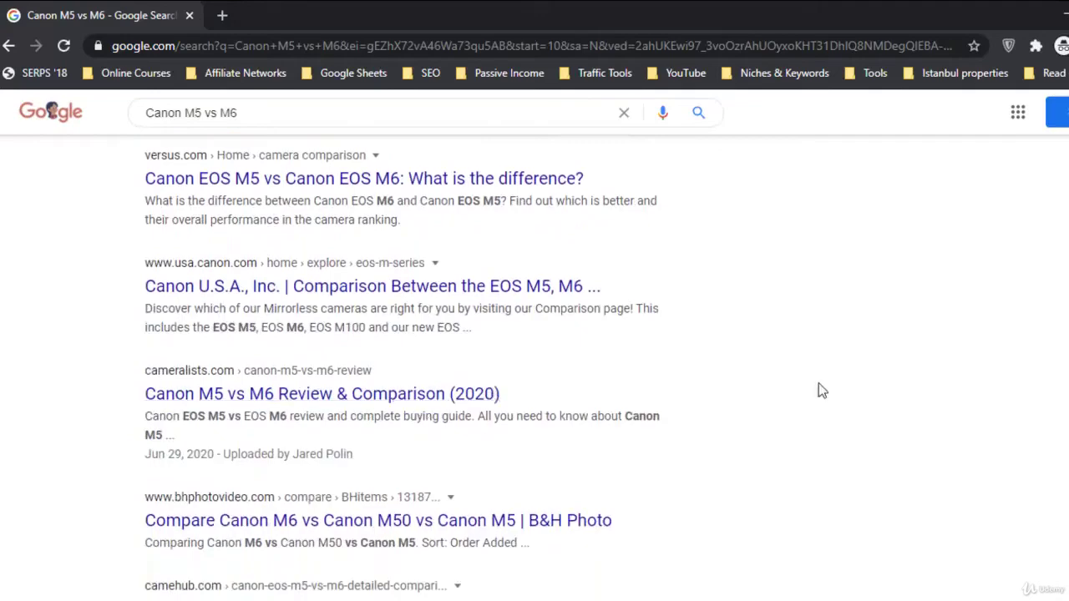
pyautogui.scroll(6, 50, 110)
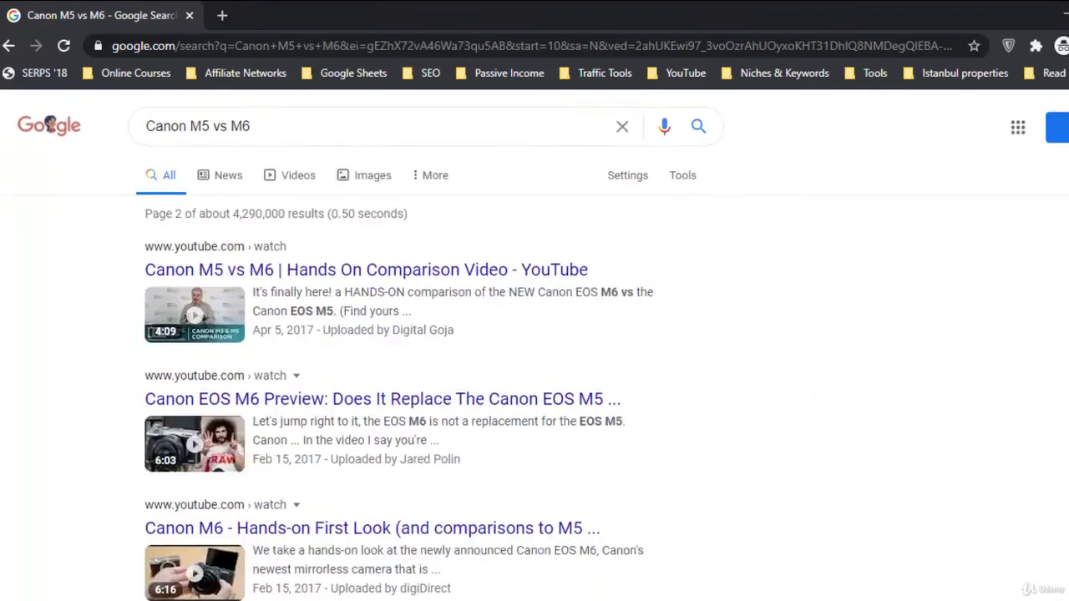
# - Copy the vlogger's 'camera setup 2020' query from the Search Console performance report
pyautogui.click(10, 47)
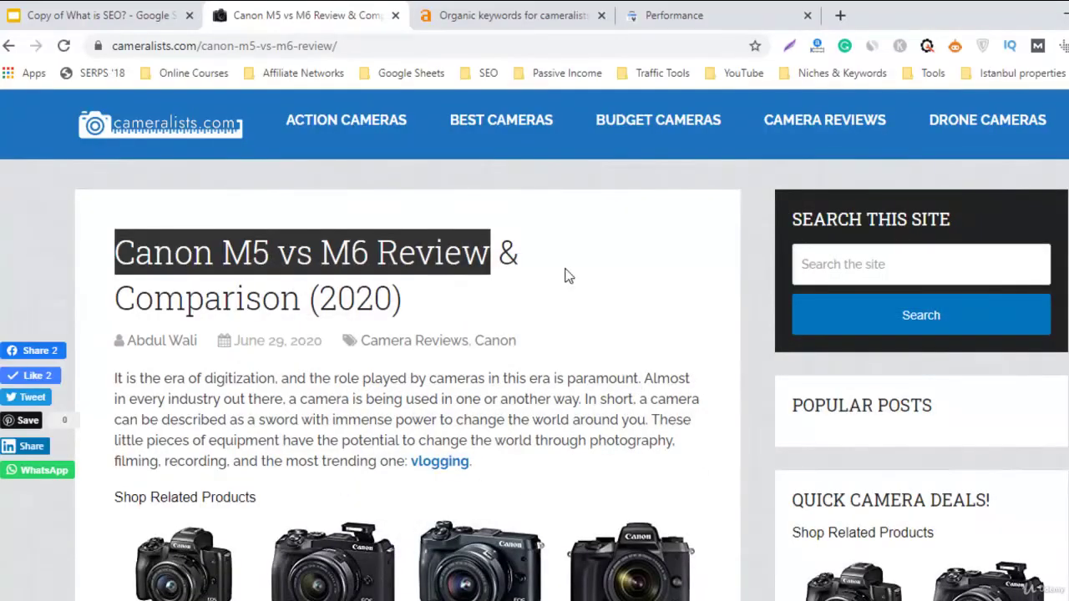
pyautogui.click(469, 189)
pyautogui.click(735, 15)
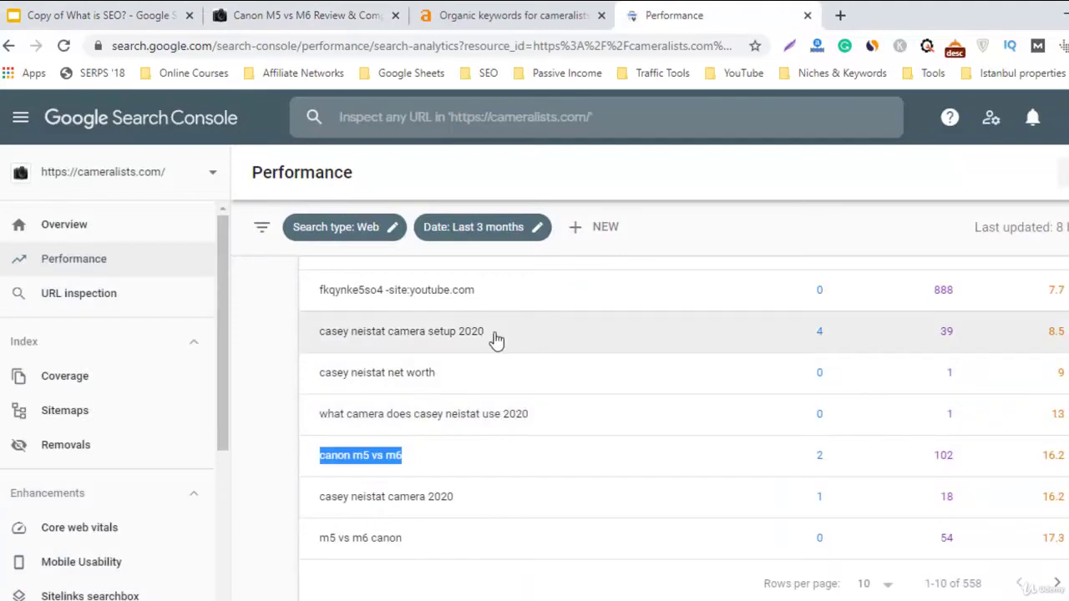
pyautogui.moveTo(496, 339); pyautogui.dragTo(324, 343)
pyautogui.rightClick(324, 342)
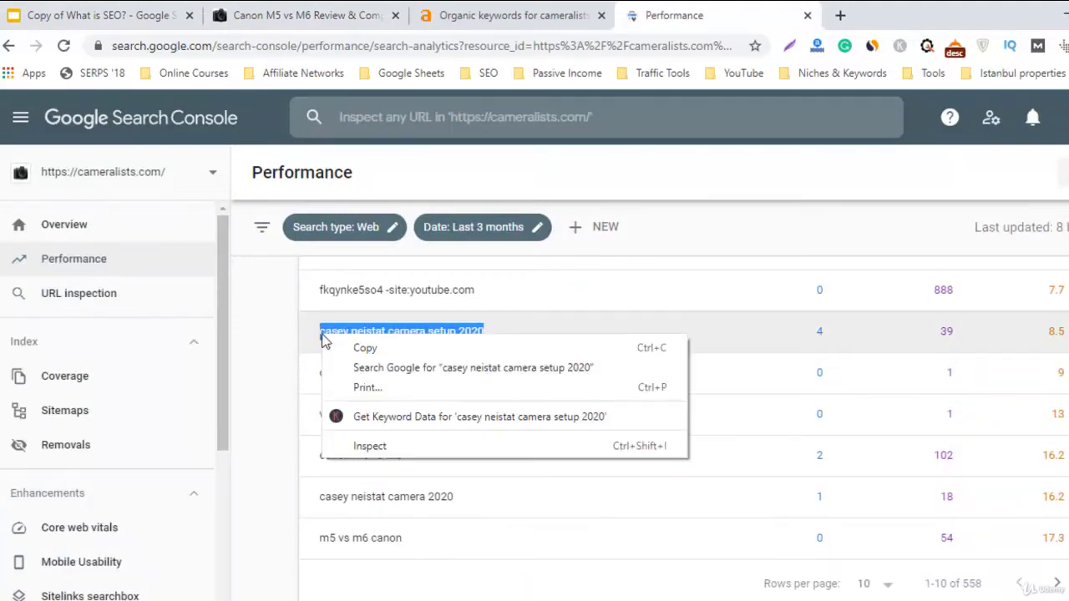
pyautogui.click(362, 349)
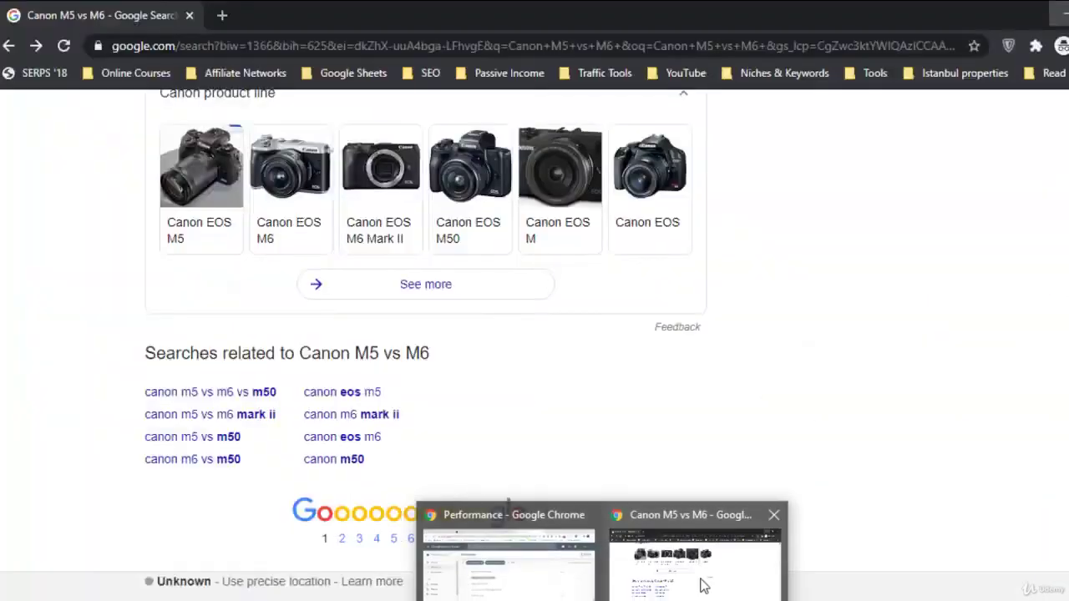
# - Search Google for the copied query, returning about 139,000 results
pyautogui.click(694, 555)
pyautogui.click(407, 45)
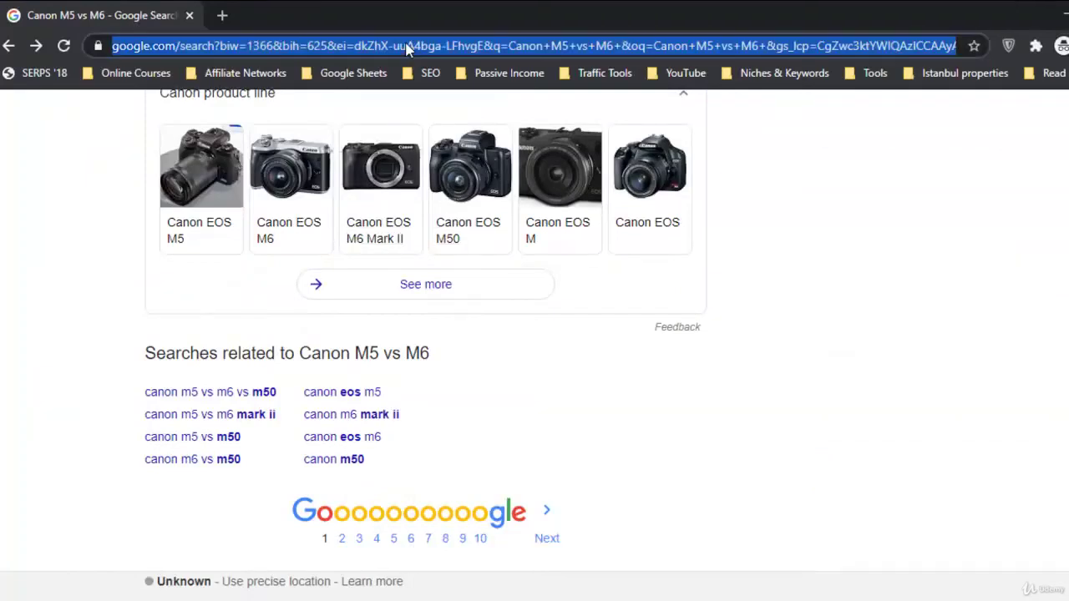
pyautogui.hotkey('ctrl', 'v')
pyautogui.press('Return')
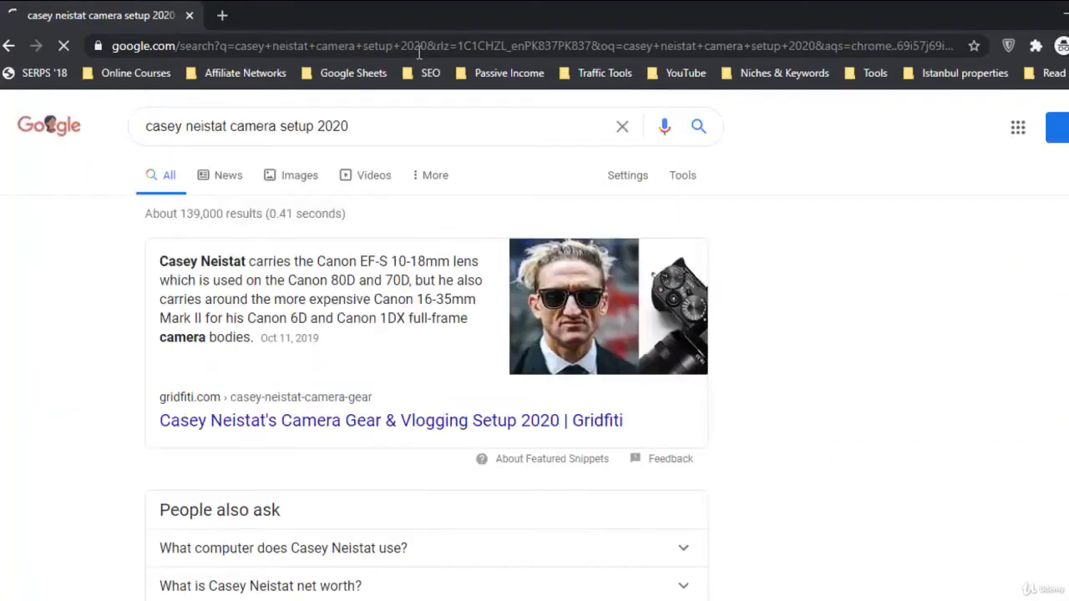
pyautogui.scroll(-10, 50, 123)
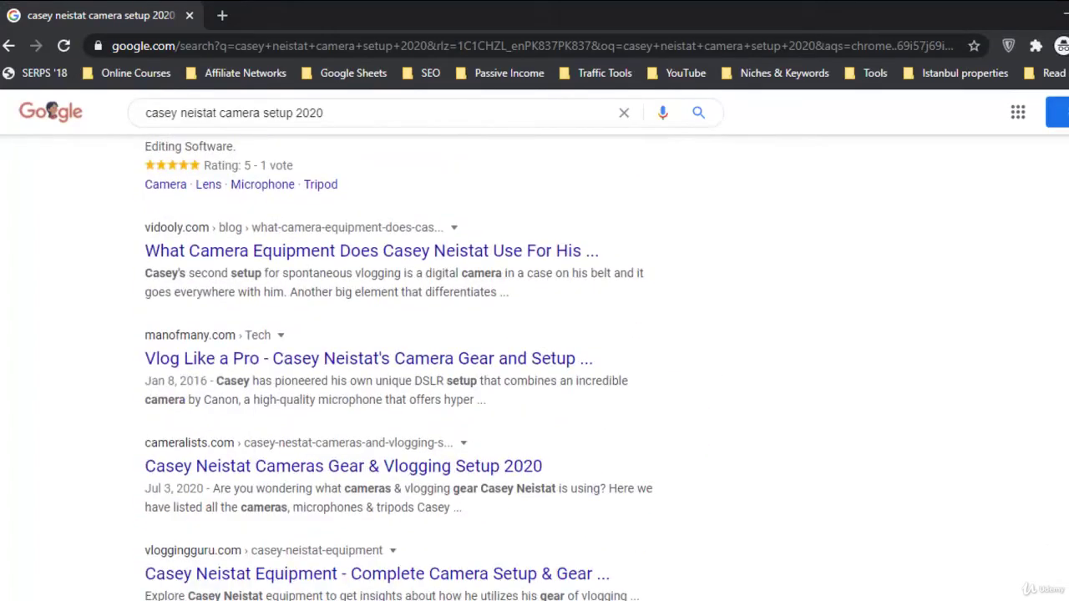
pyautogui.scroll(-1, 501, 429)
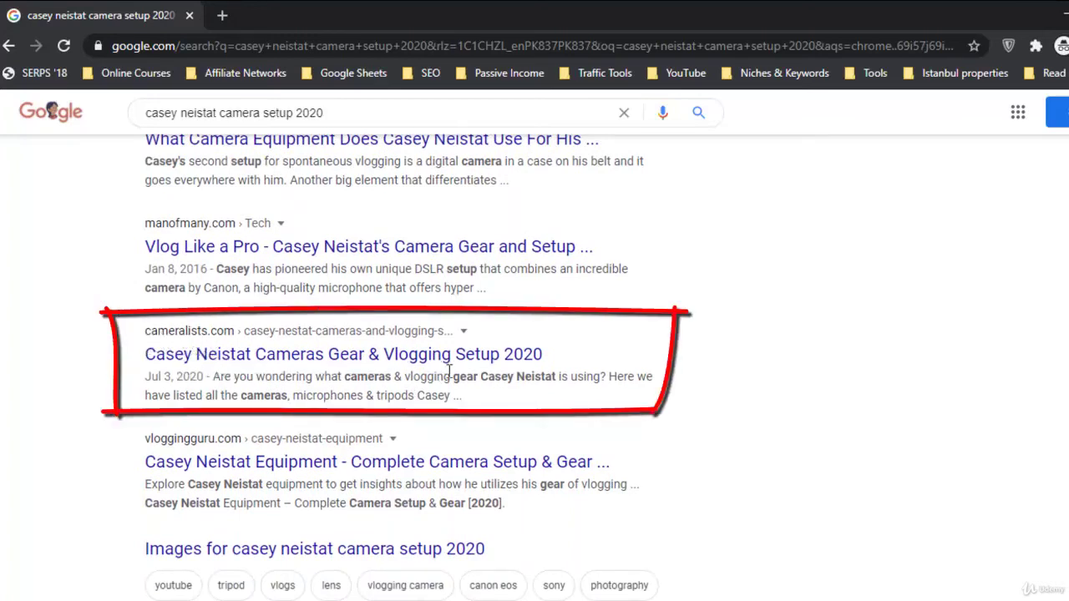
pyautogui.click(367, 119)
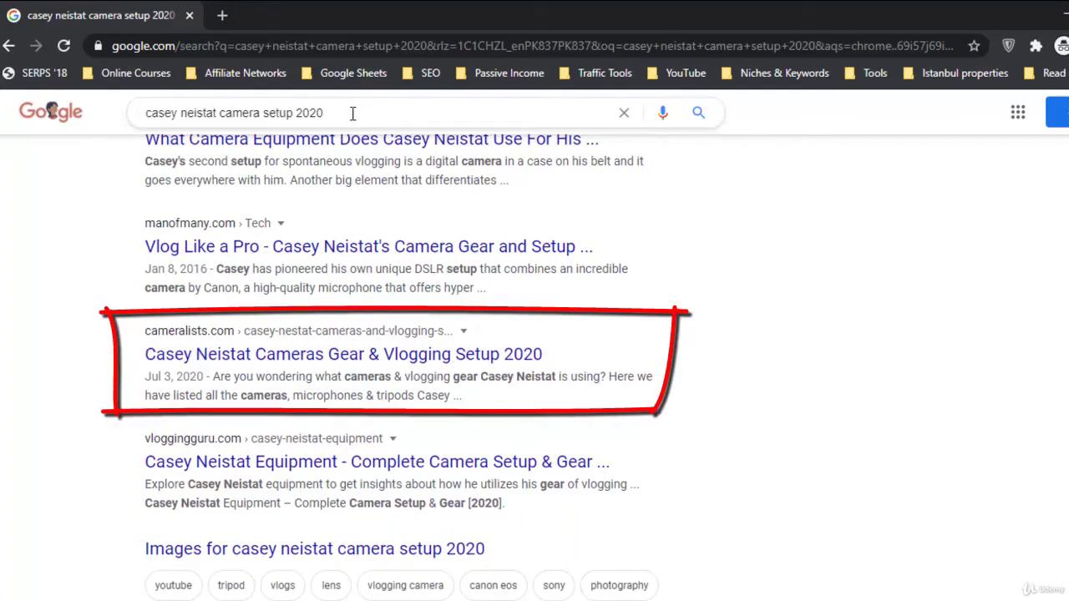
pyautogui.tripleClick(238, 118)
pyautogui.click(97, 262)
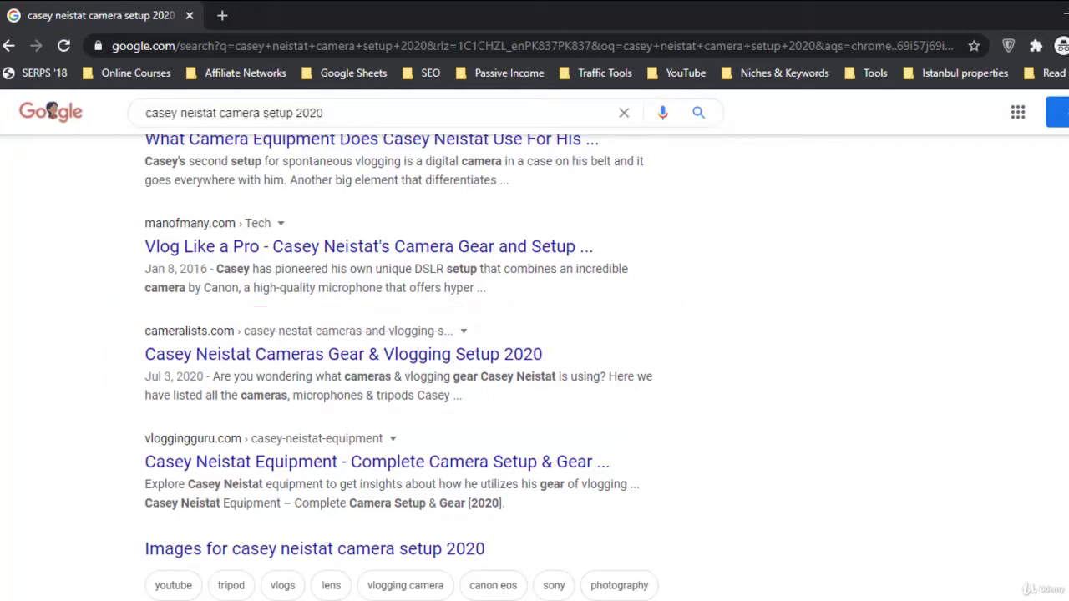
pyautogui.scroll(-5, 51, 109)
pyautogui.scroll(5, 51, 109)
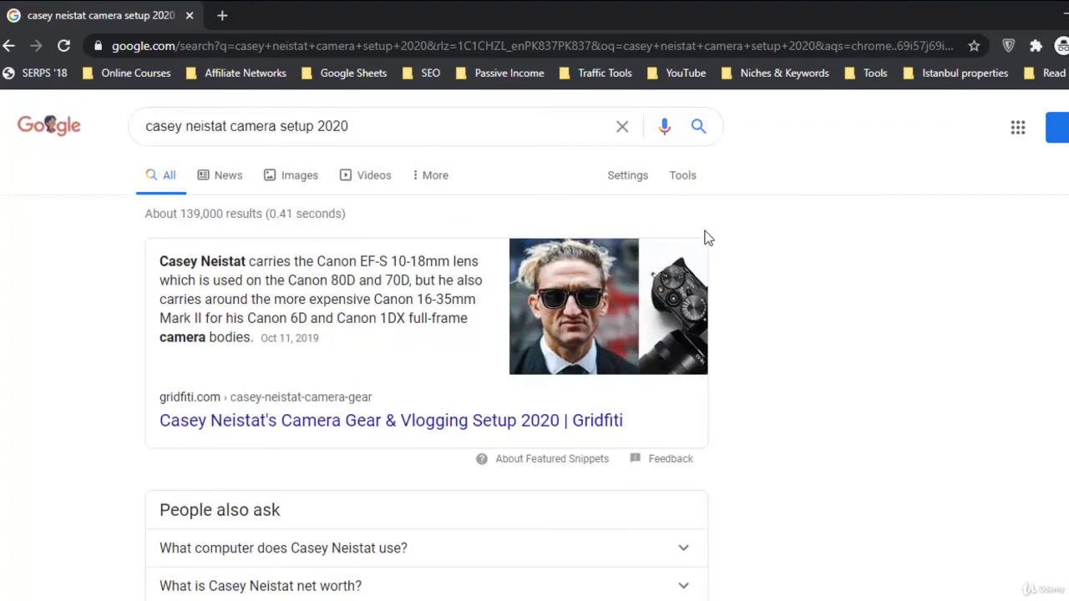
pyautogui.scroll(-10, 662, 276)
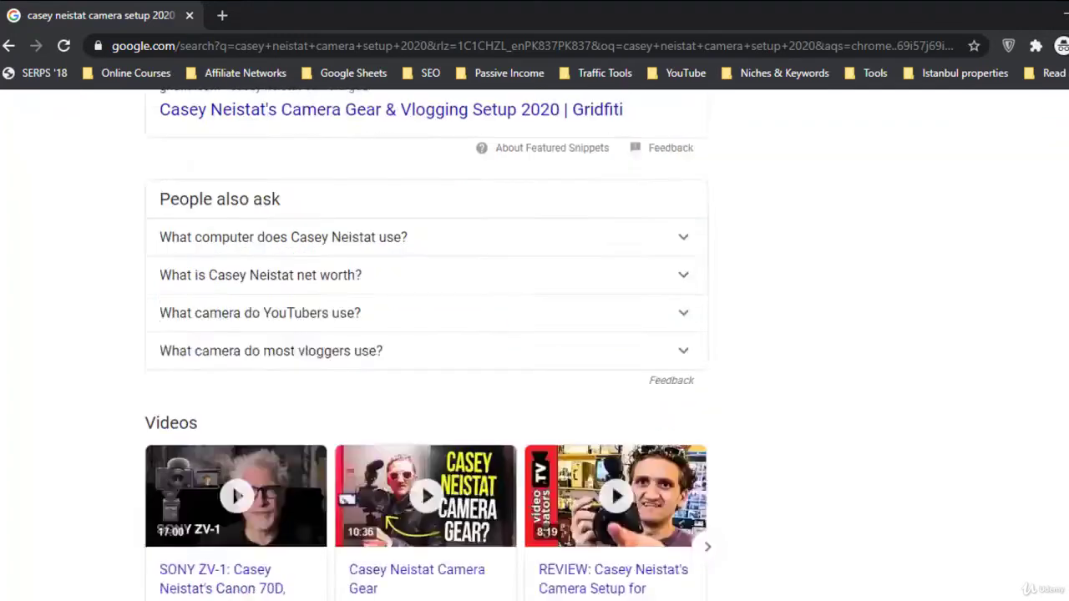
pyautogui.scroll(10, 662, 276)
# - Close the Google results and highlight the Canon M5 vs M6 Review & Comparison (2020) article heading
pyautogui.click(1065, 8)
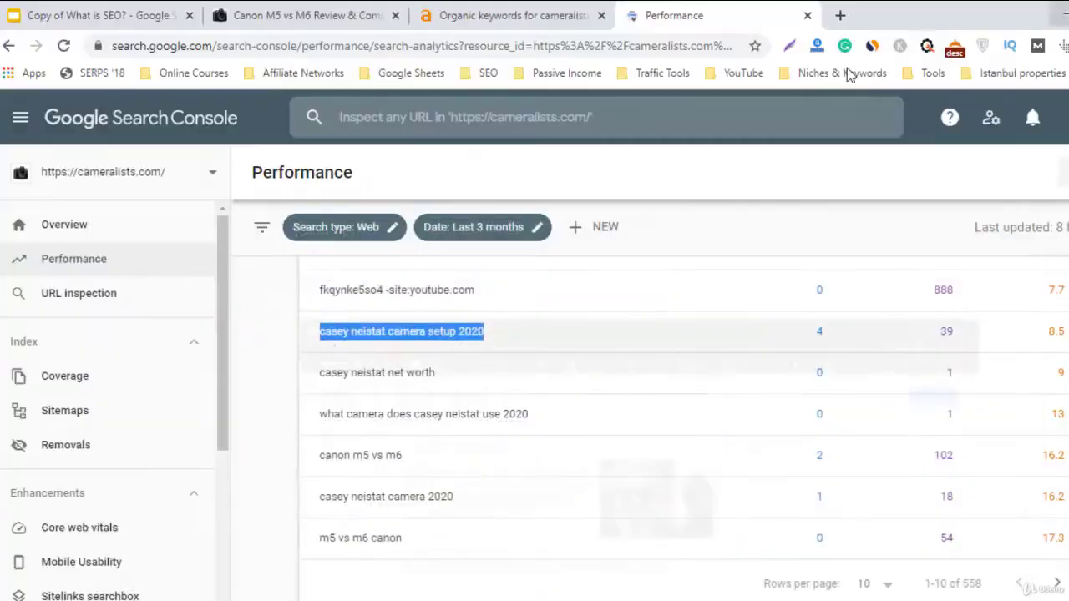
pyautogui.click(271, 18)
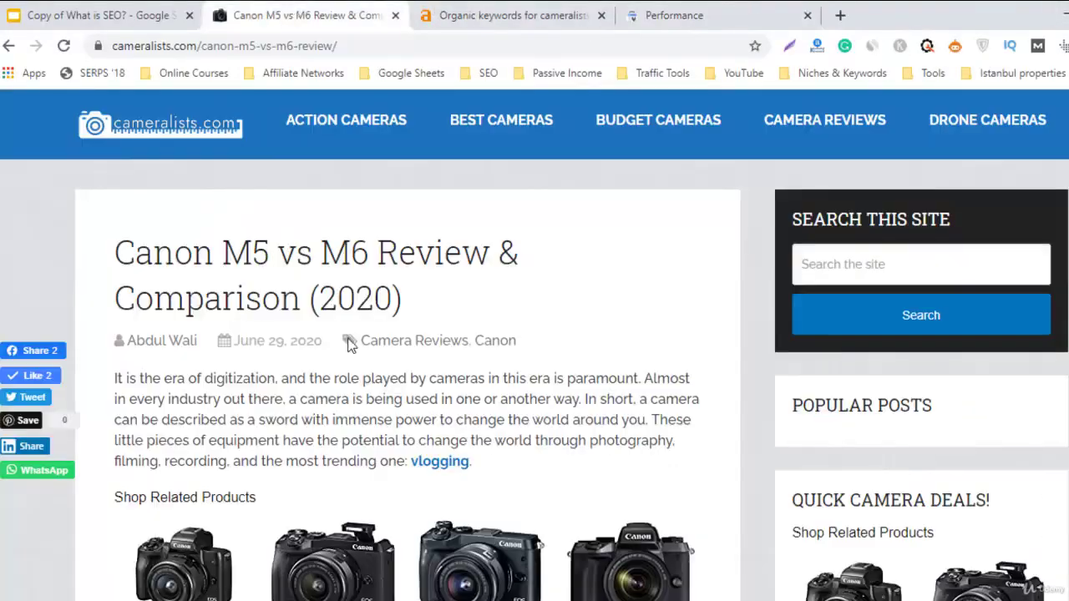
pyautogui.moveTo(410, 305); pyautogui.dragTo(111, 270)
pyautogui.click(107, 270)
pyautogui.moveTo(411, 311); pyautogui.dragTo(66, 202)
pyautogui.click(66, 203)
pyautogui.tripleClick(310, 300)
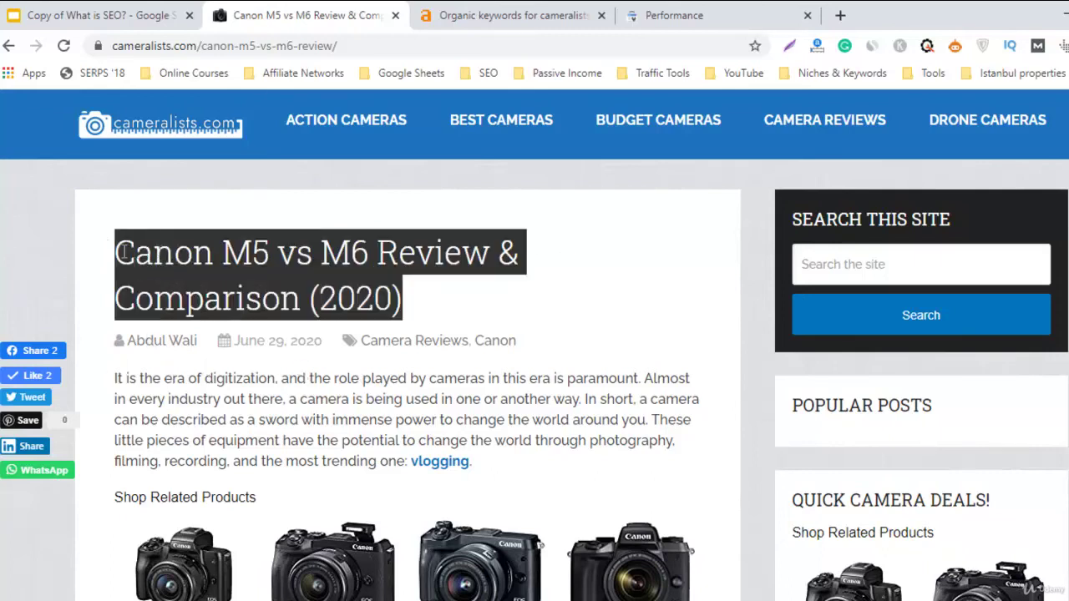
pyautogui.click(122, 252)
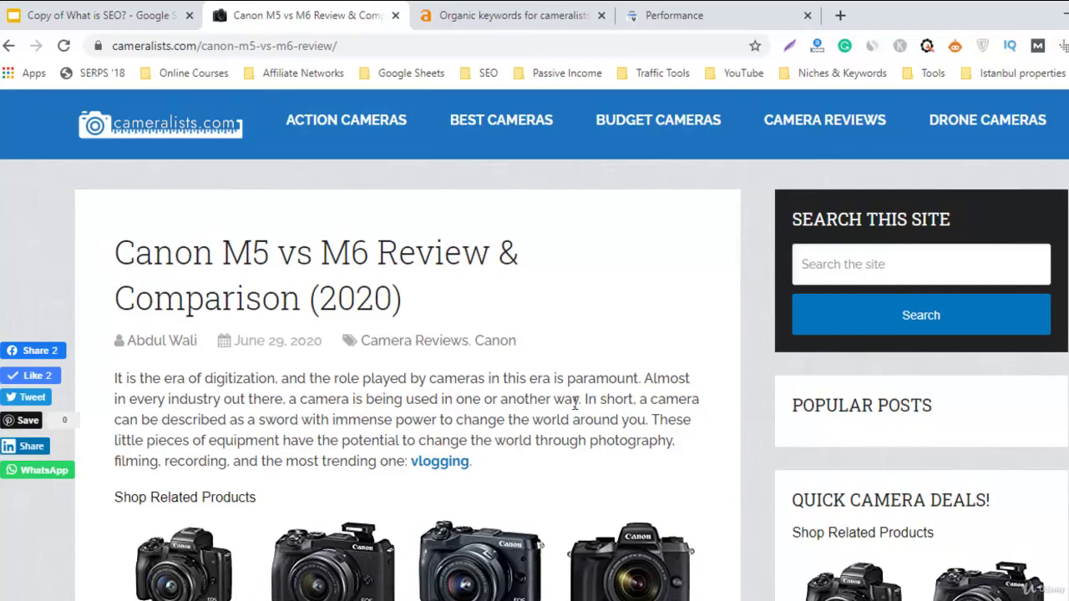
pyautogui.scroll(-2, 535, 376)
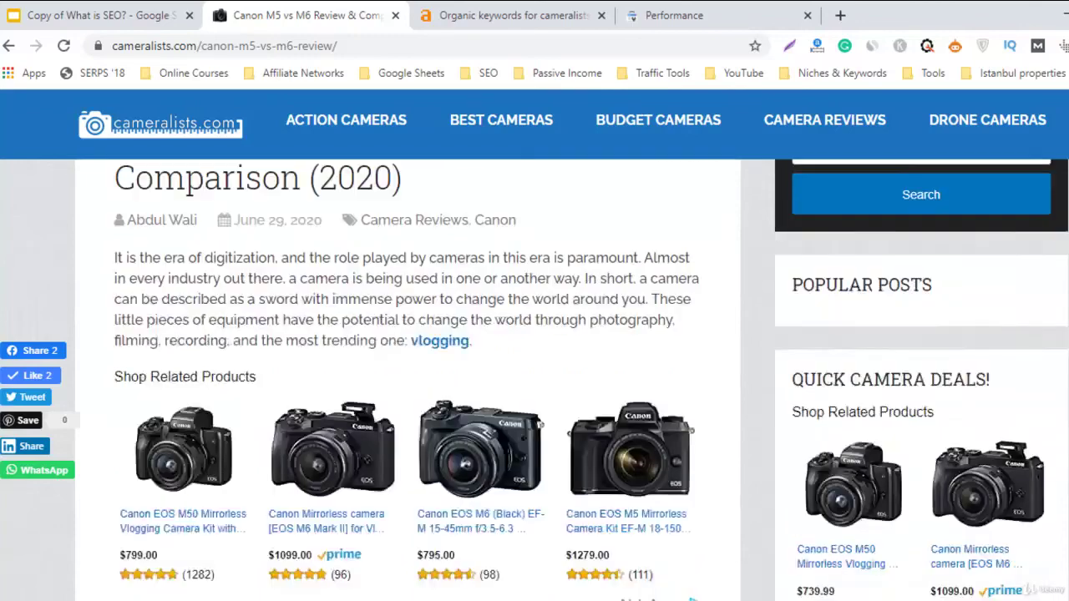
pyautogui.scroll(2, 535, 376)
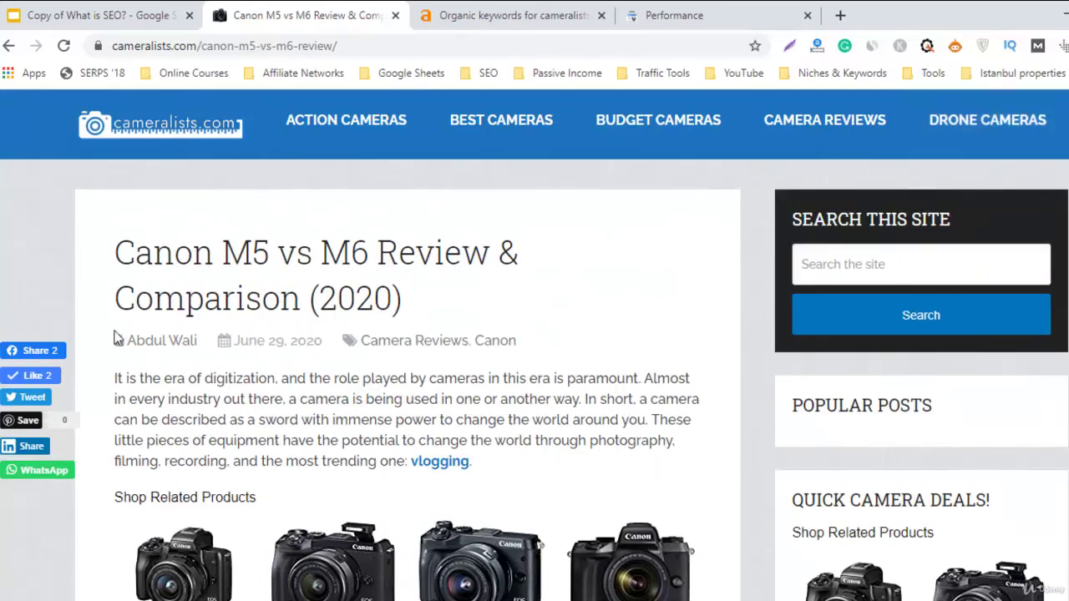
# - Glance at Ahrefs organic keywords, then return to Search Console's Performance report showing average position 54.8
pyautogui.click(556, 12)
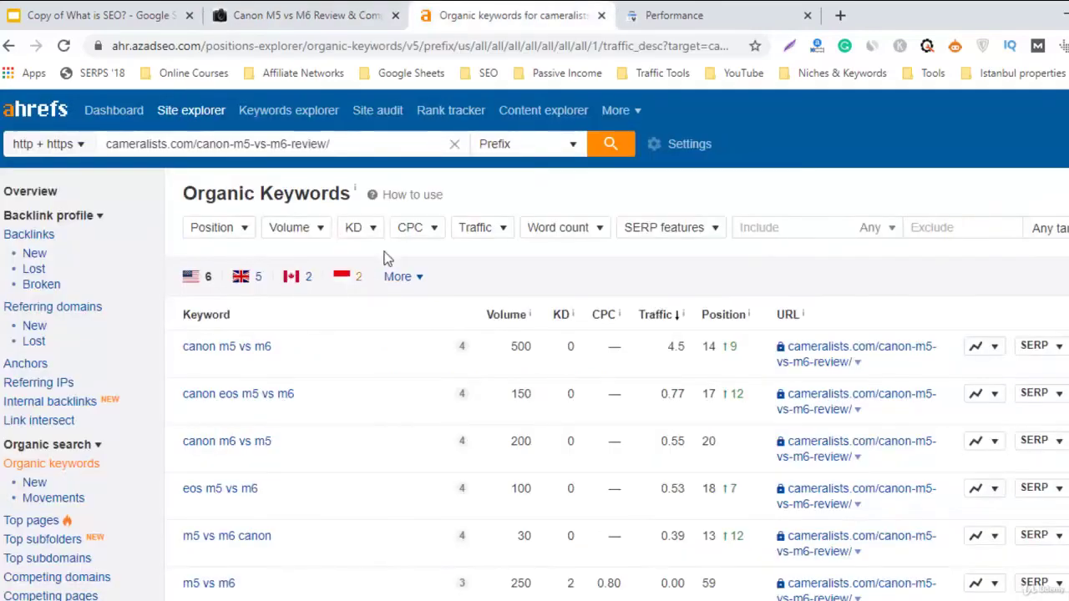
pyautogui.click(737, 10)
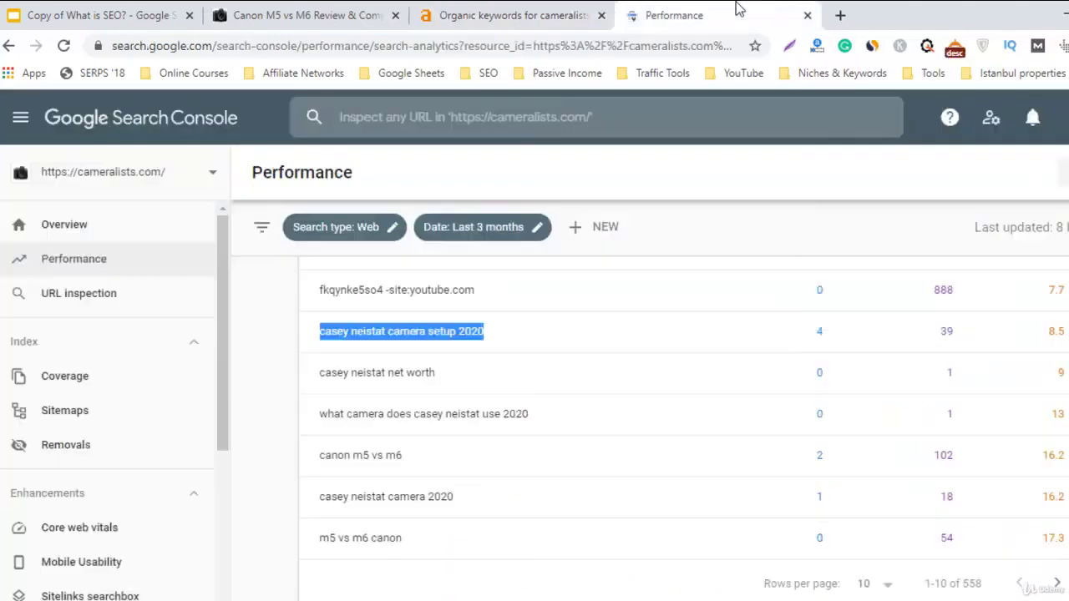
pyautogui.click(813, 250)
pyautogui.scroll(10, 684, 430)
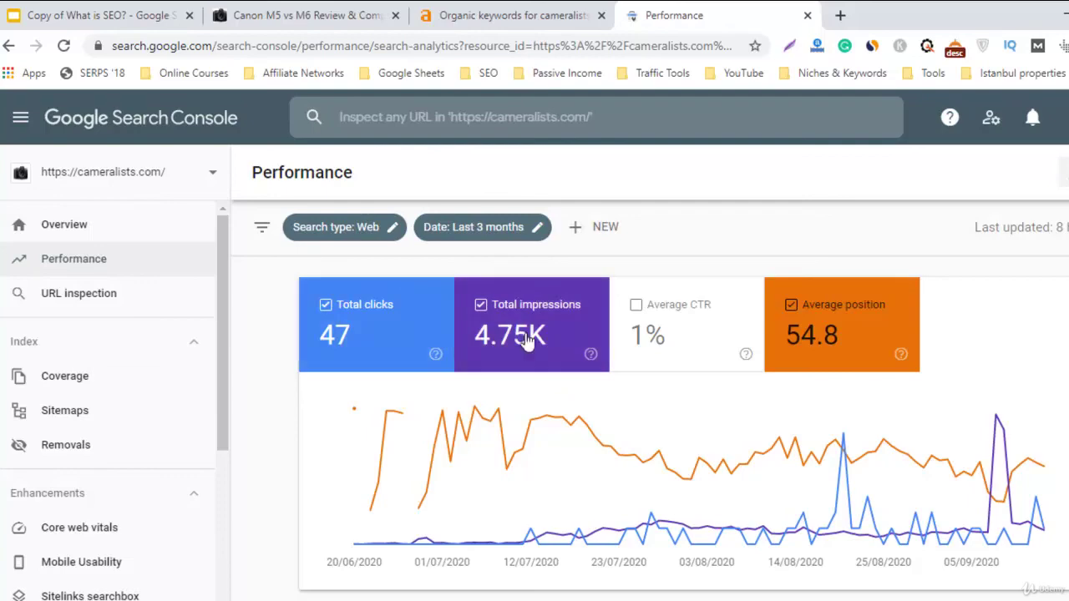
pyautogui.click(292, 15)
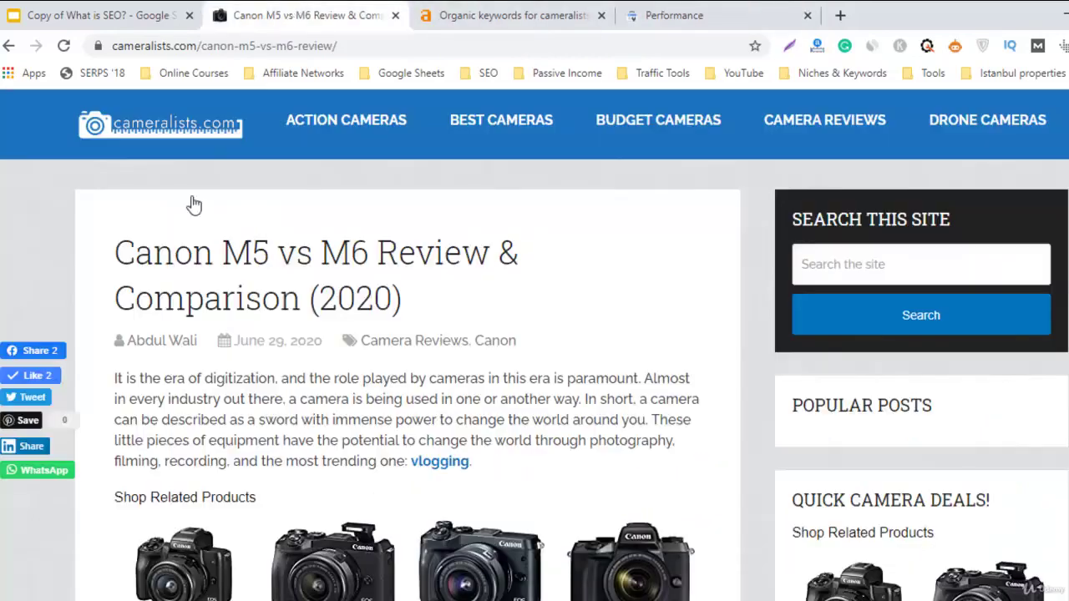
pyautogui.click(561, 10)
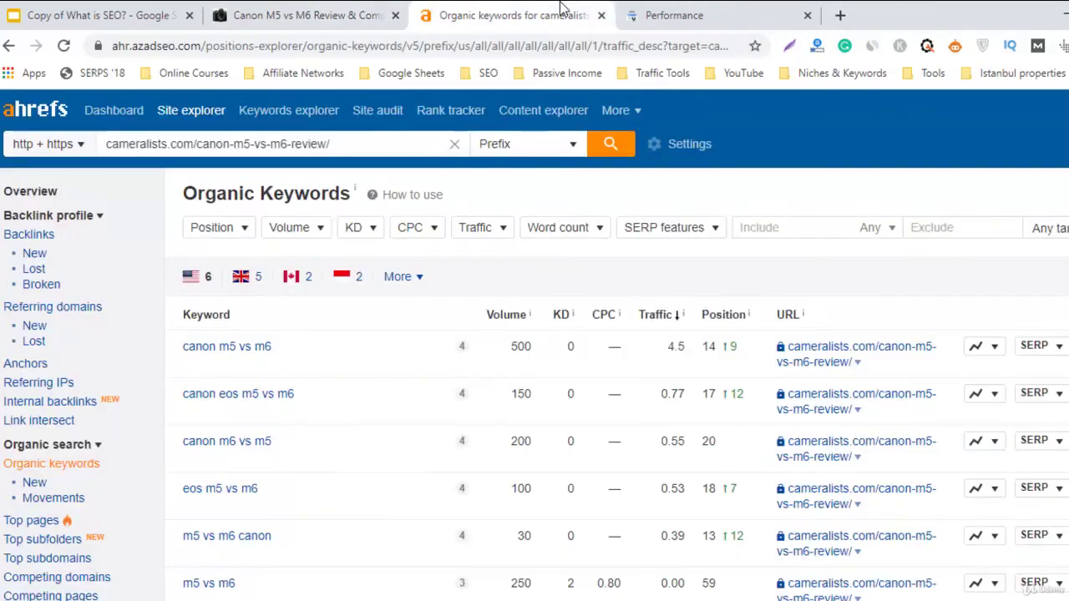
pyautogui.click(318, 11)
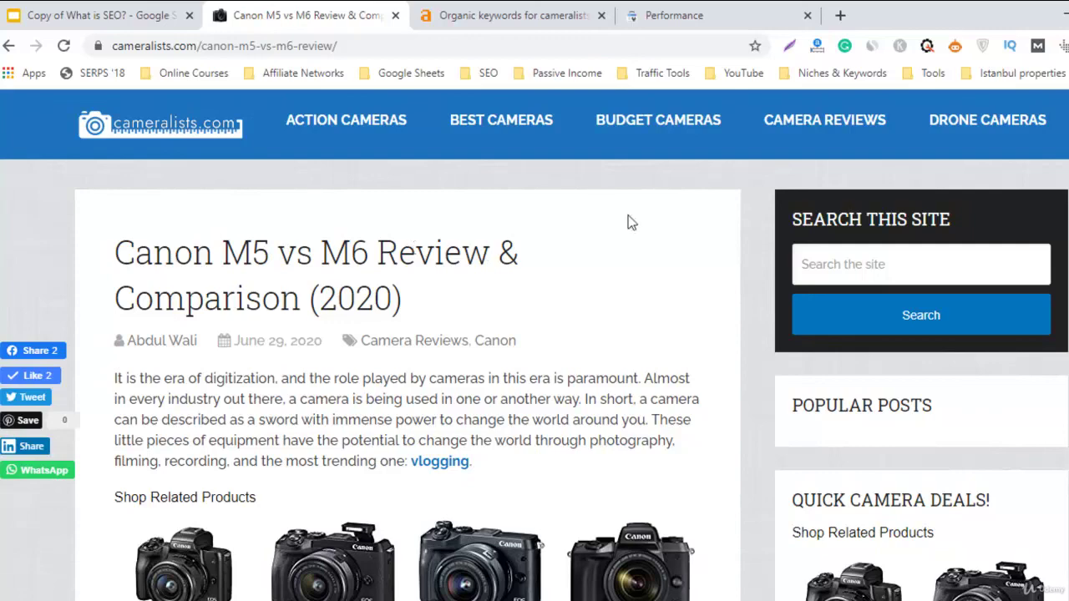
pyautogui.click(696, 12)
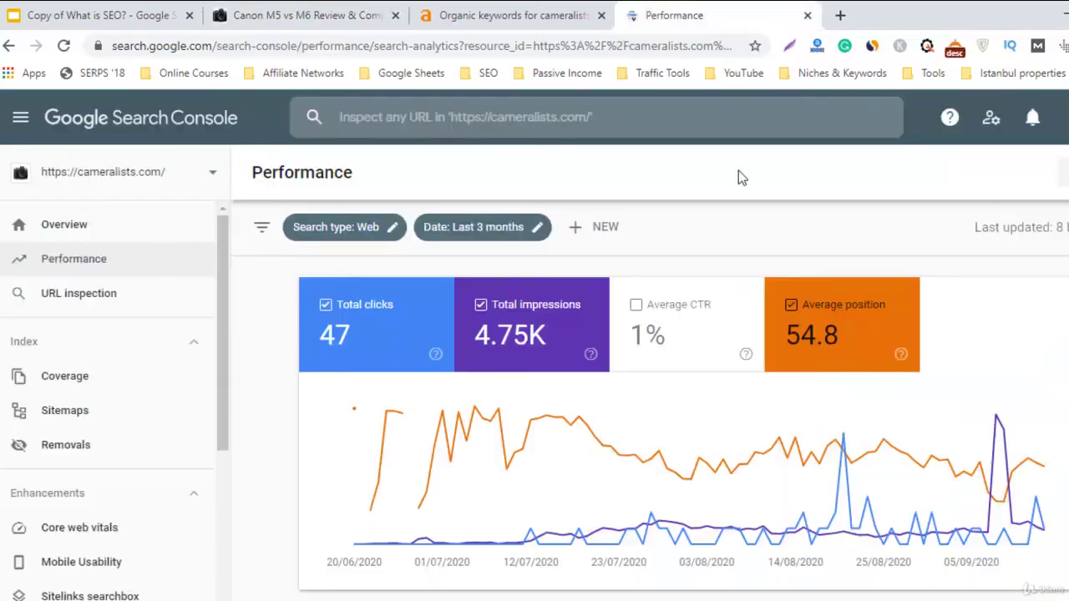